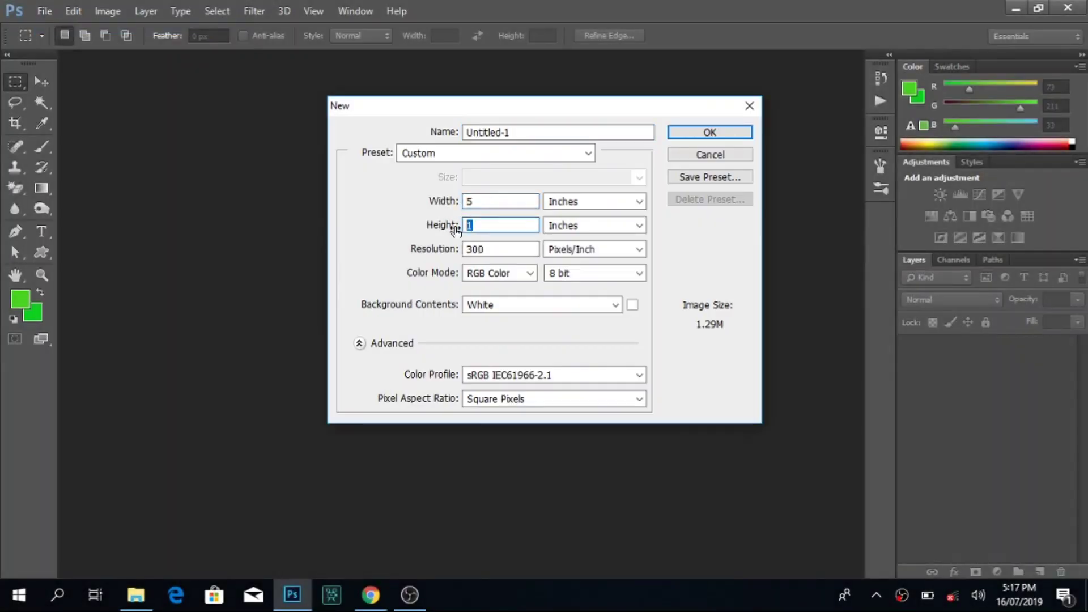
Step: Cancel the New dialog so no document is created
click(682, 155)
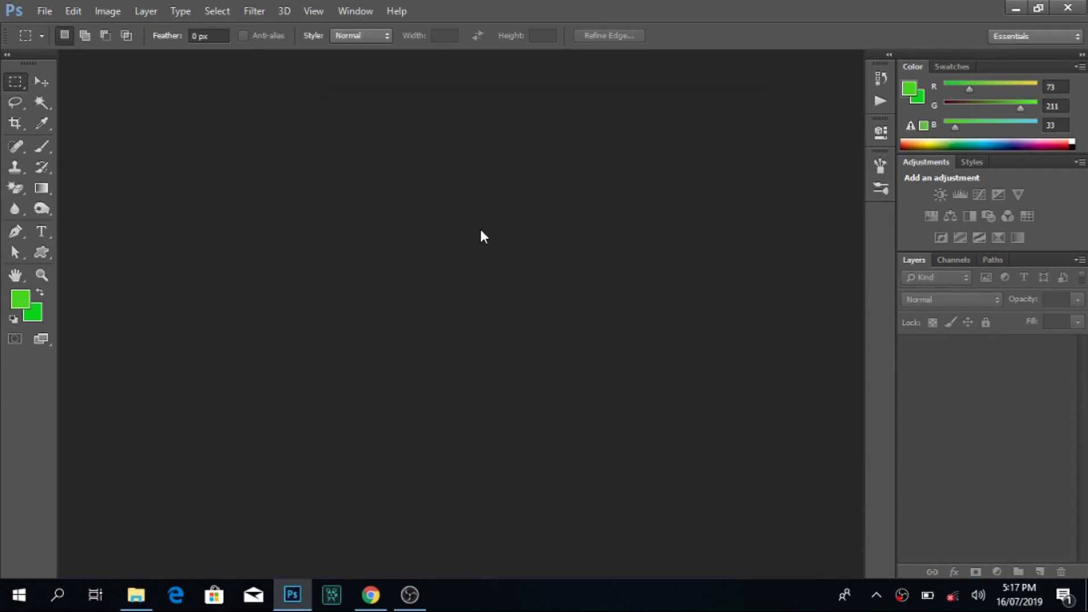
Step: Create a new blank white document and adjust the zoom
key(ctrl+alt+n)
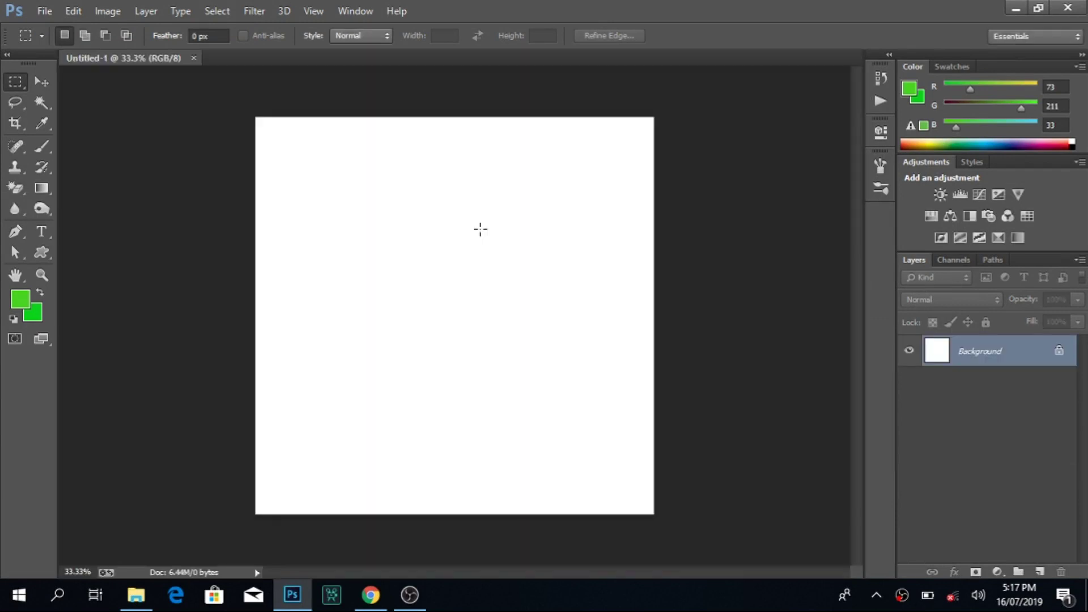
key(z)
click(433, 353)
alt+click(319, 328)
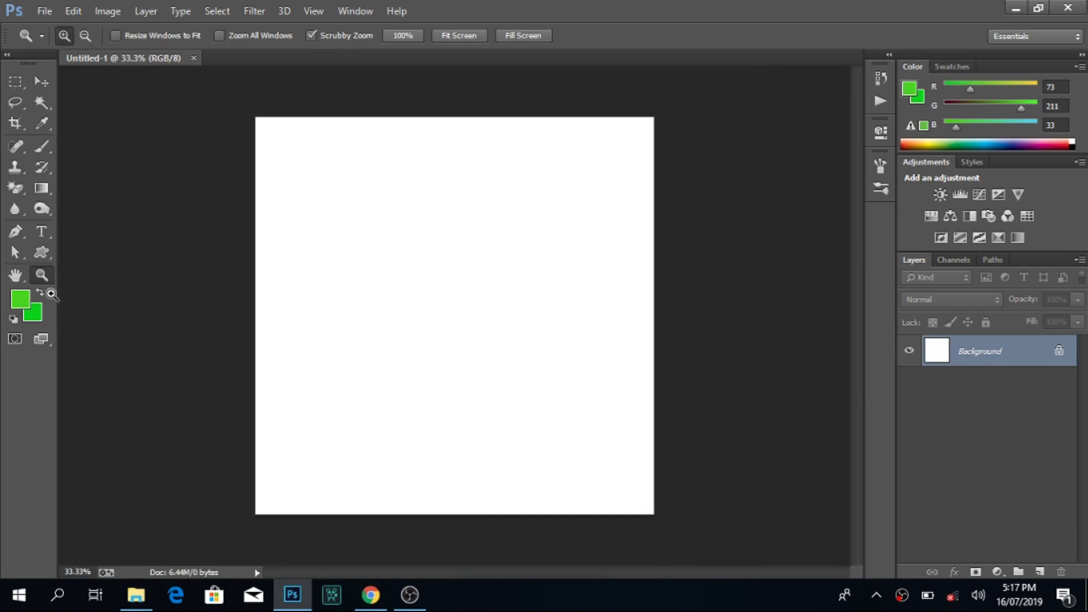
Step: Outline the tree trunk plus its right and central branch tips as a Pen shape
click(17, 232)
click(420, 466)
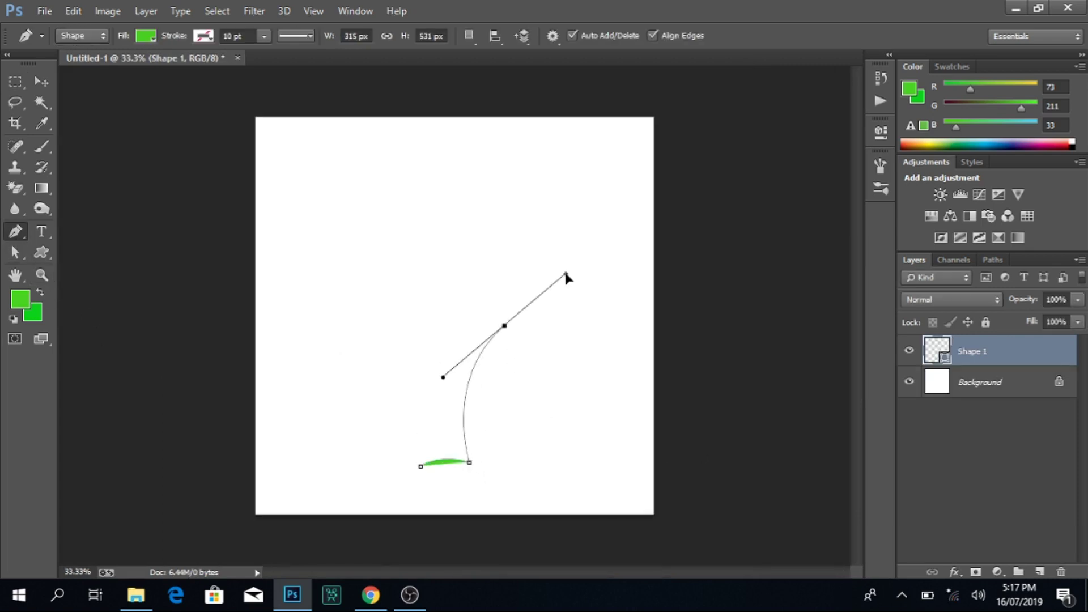
click(572, 319)
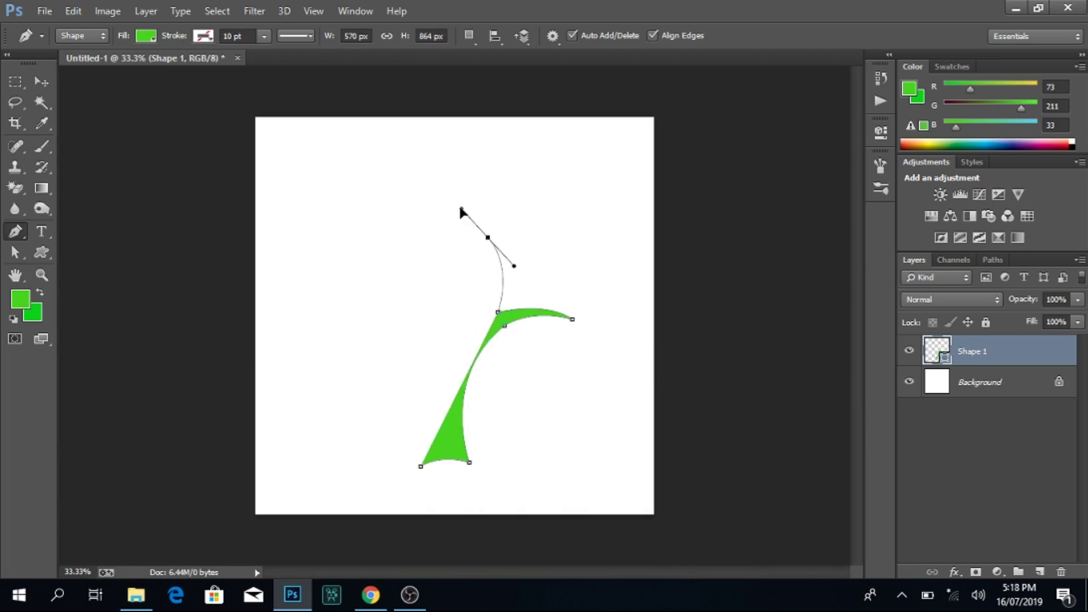
drag(461, 210, 458, 206)
drag(438, 347, 433, 352)
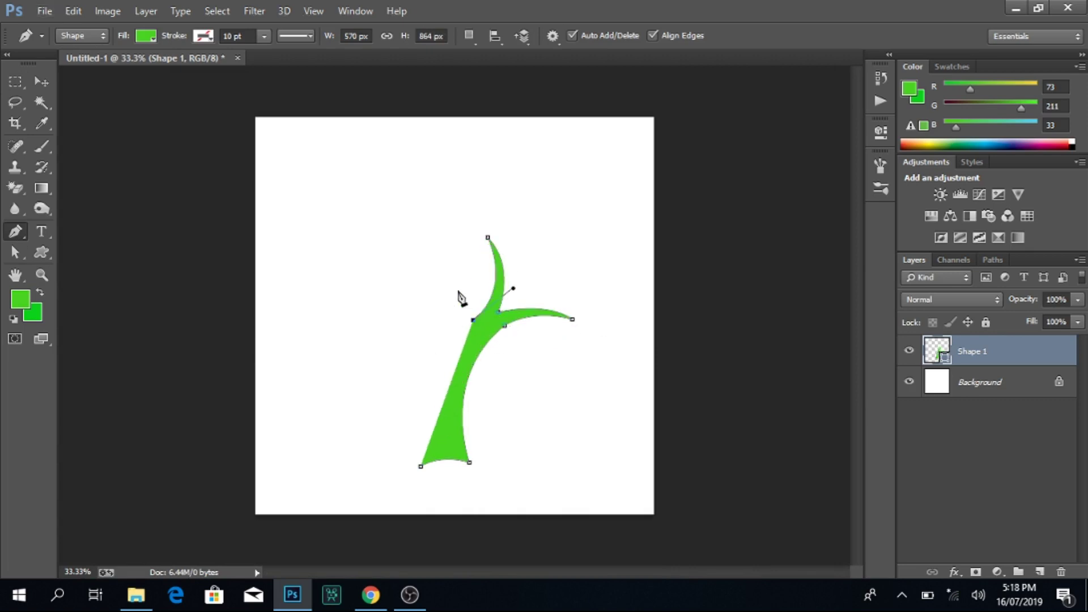
drag(459, 233, 458, 279)
drag(523, 170, 576, 158)
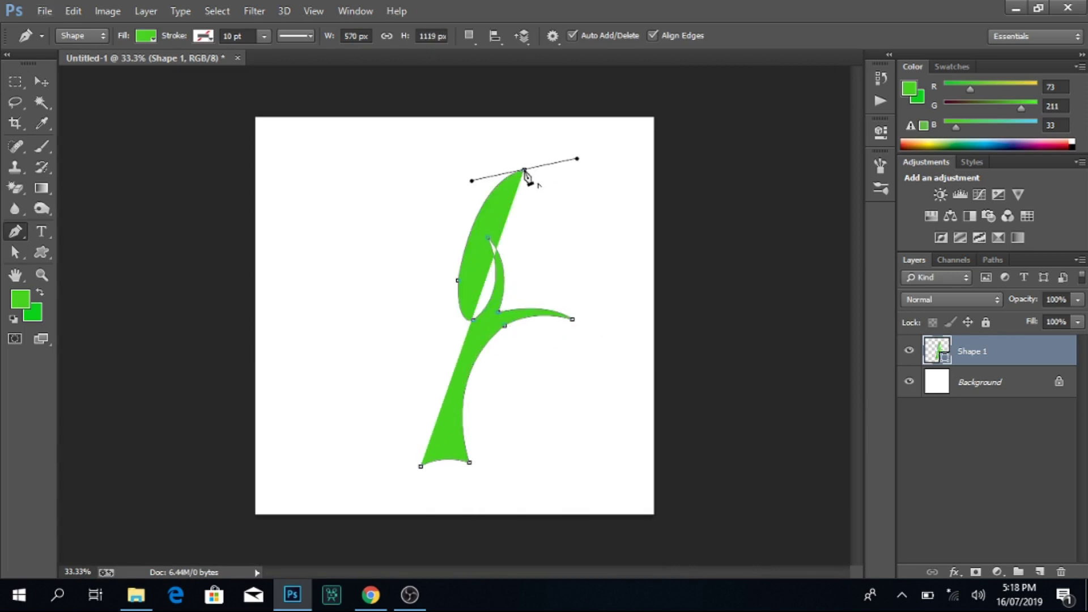
Step: Add the upper-left and left branches and close the tree outline
drag(397, 164, 351, 151)
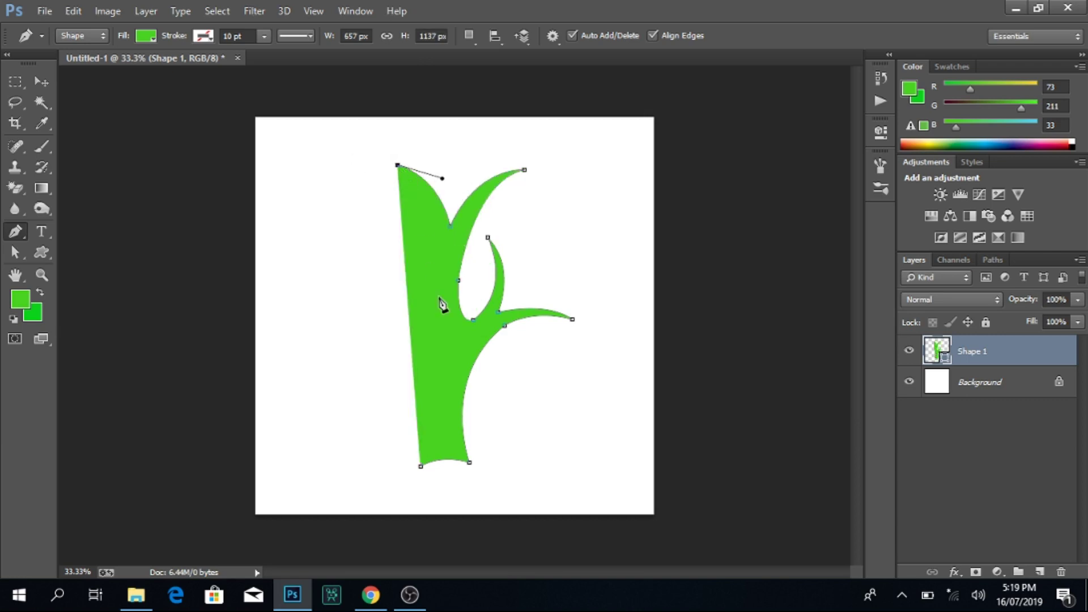
drag(439, 339, 437, 384)
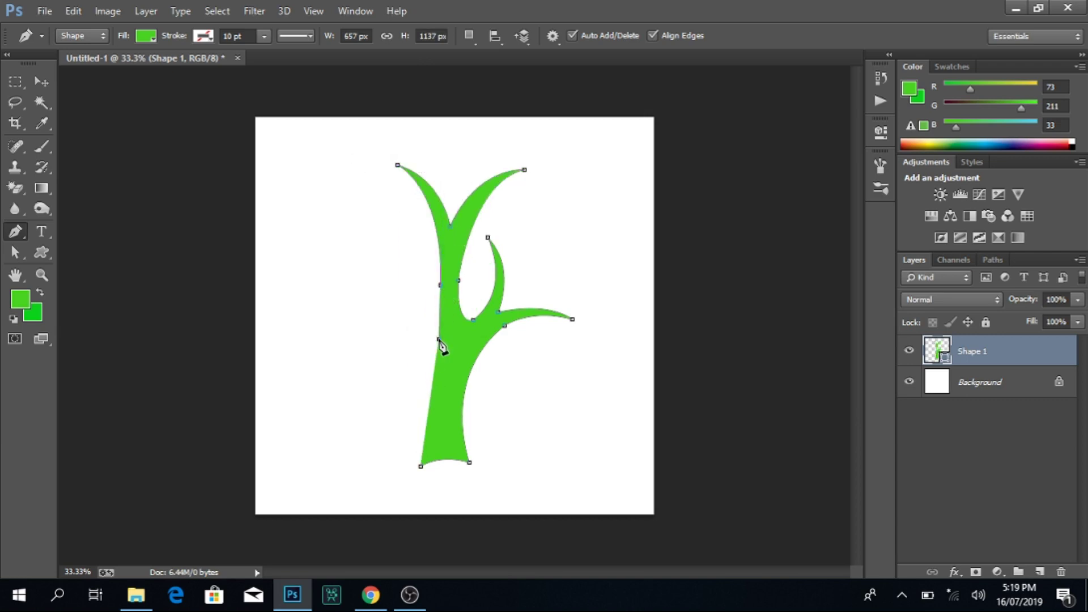
click(414, 349)
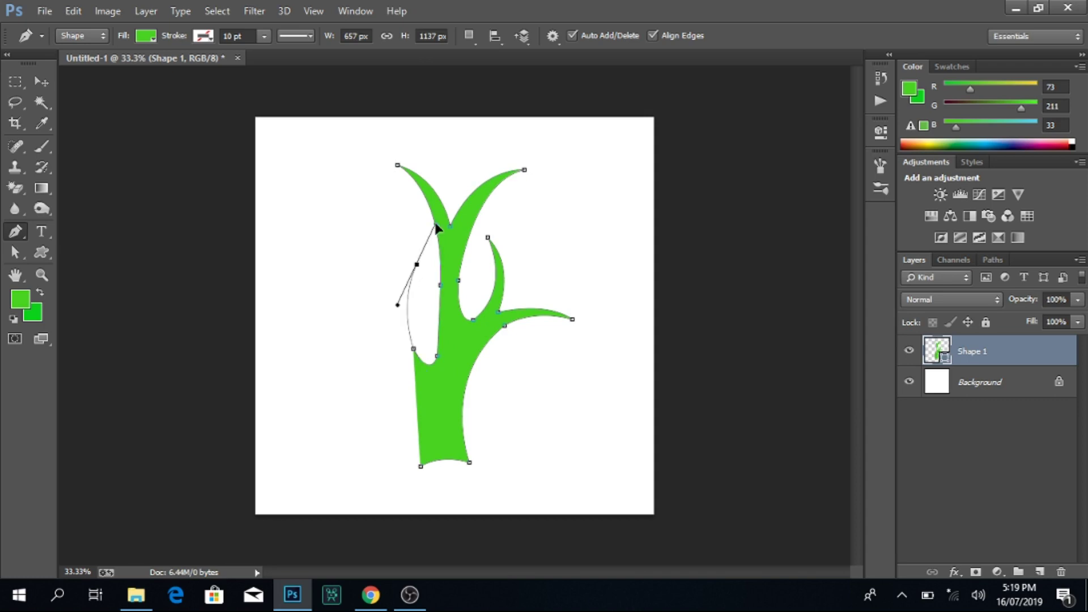
drag(325, 339, 365, 316)
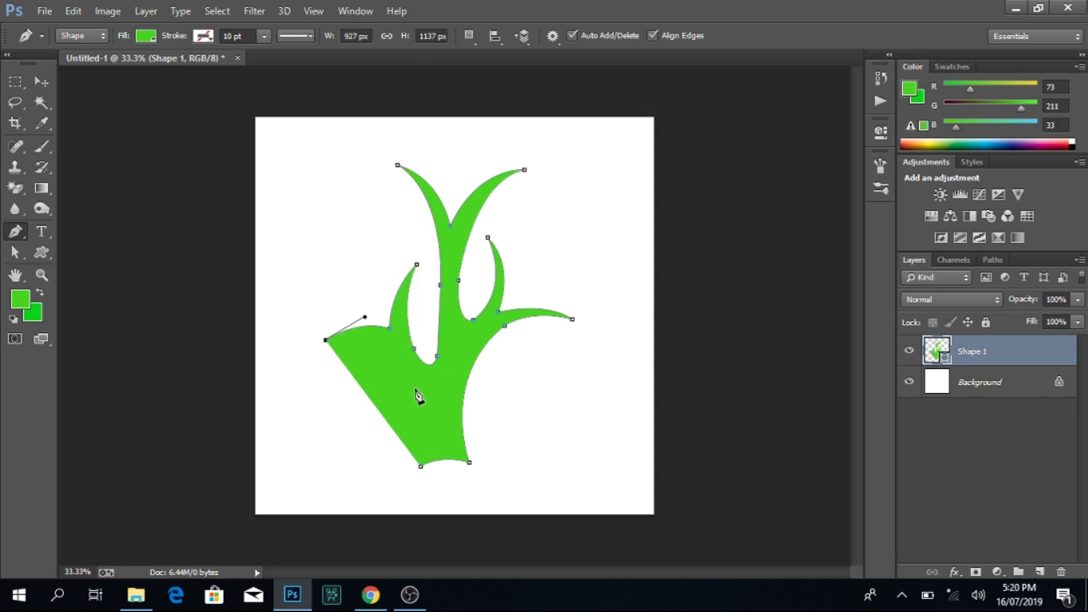
drag(429, 394, 459, 462)
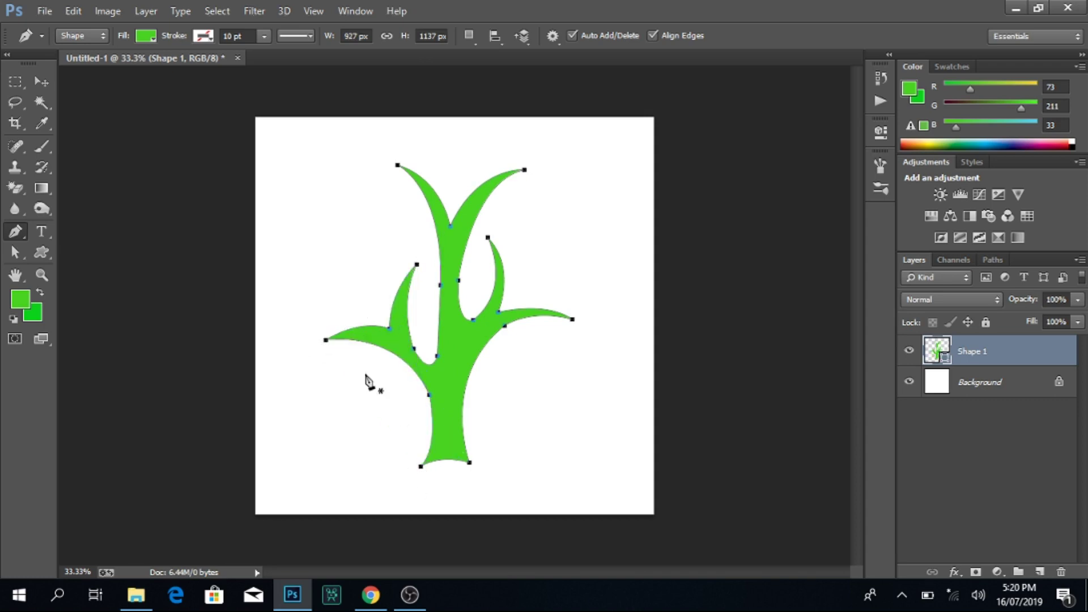
key(a)
double_click(936, 349)
Step: Change the tree shape's fill to dark brown #612b03
drag(939, 439, 939, 449)
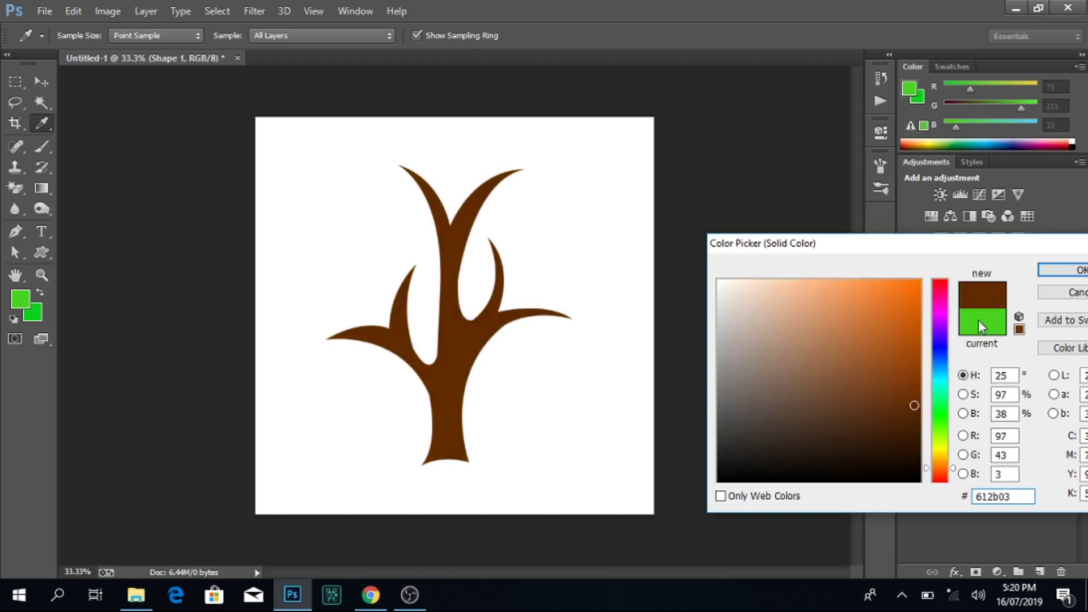
key(Return)
key(ctrl+plus)
Step: Reshape the lower-left trunk and the upper-right and upper-left branch curves
key(a)
click(395, 445)
drag(397, 451, 400, 454)
click(364, 353)
click(520, 333)
click(509, 343)
click(442, 278)
click(478, 175)
drag(459, 155, 445, 136)
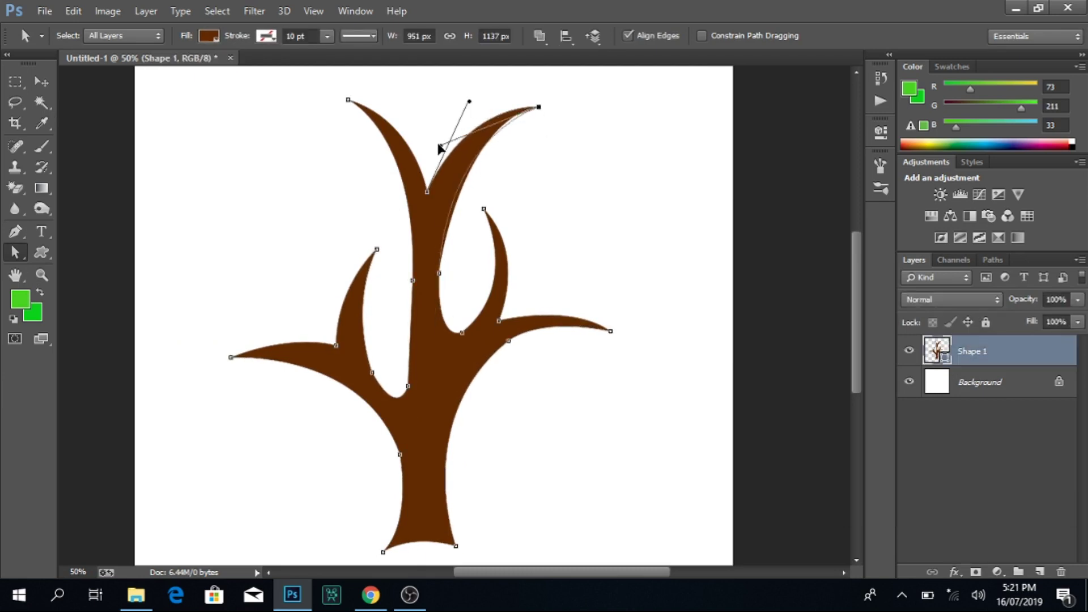
mouse_move(407, 170)
mouse_down()
mouse_move(418, 308)
mouse_move(412, 279)
mouse_up()
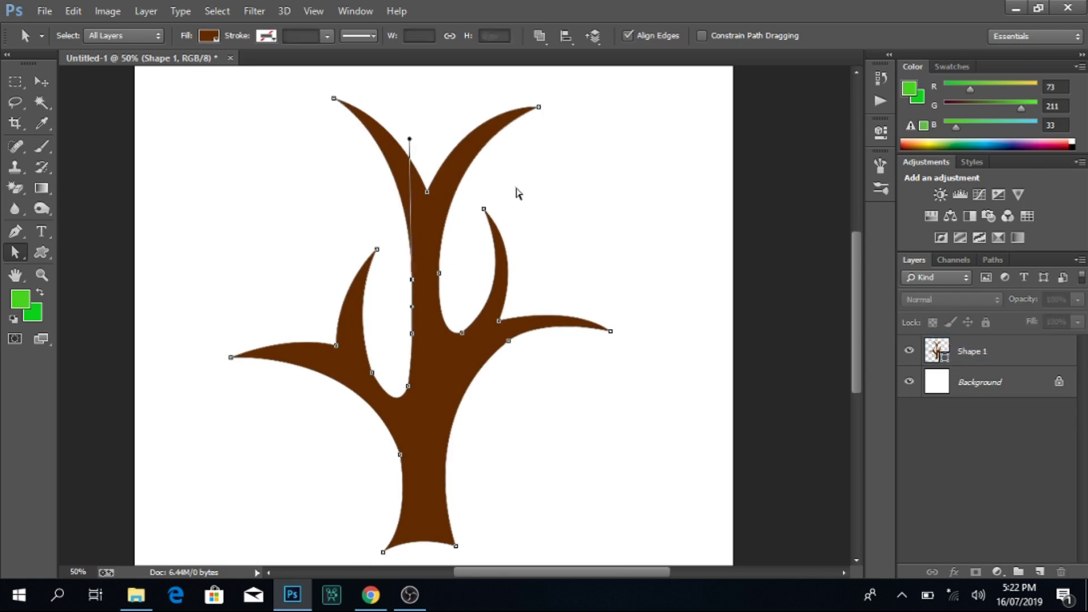
Step: Smooth the trunk's inner curve, then zoom back out to 50%
click(549, 424)
scroll(440, 522, up, 1)
click(391, 414)
click(425, 461)
scroll(461, 518, down, 1)
click(462, 517)
click(537, 394)
scroll(537, 394, up, 3)
click(404, 440)
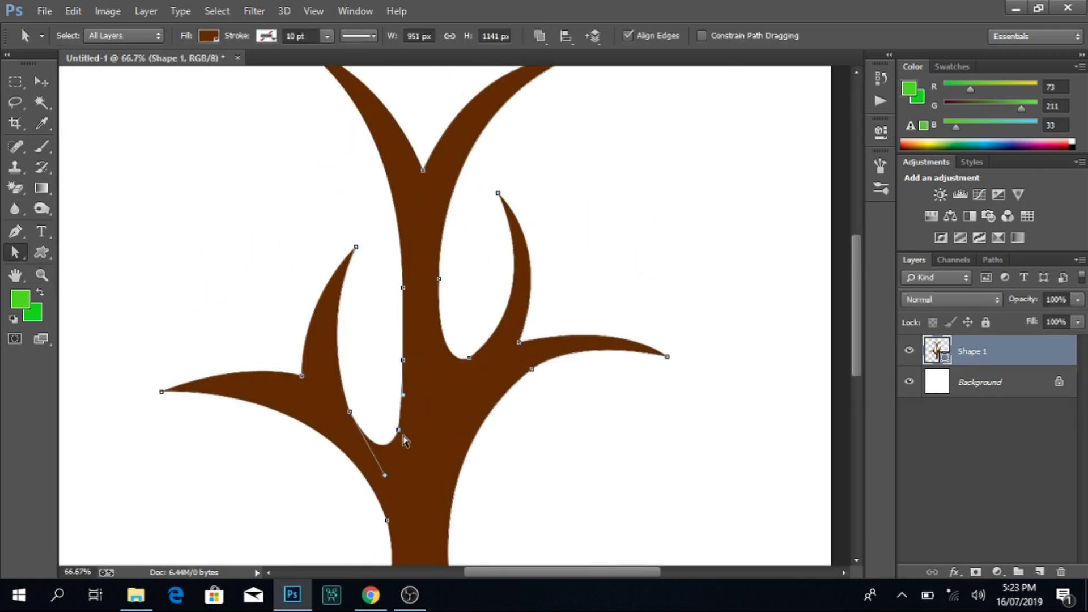
drag(400, 291, 504, 189)
key(z)
alt+click(430, 352)
Step: Draw a small brown circle beside a branch tip
key(u)
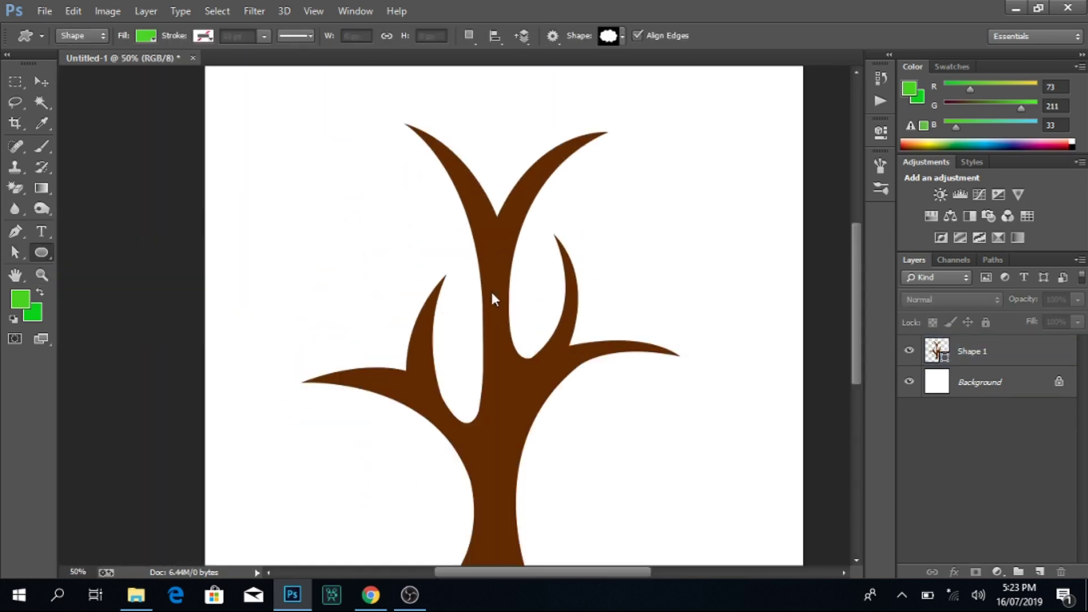
mouse_move(497, 139)
mouse_down()
mouse_move(517, 153)
mouse_move(518, 174)
mouse_move(375, 348)
mouse_move(611, 320)
mouse_up()
double_click(937, 351)
click(498, 187)
key(Return)
Step: Place two circle copies at the other branch tips and group the tree layers
key(v)
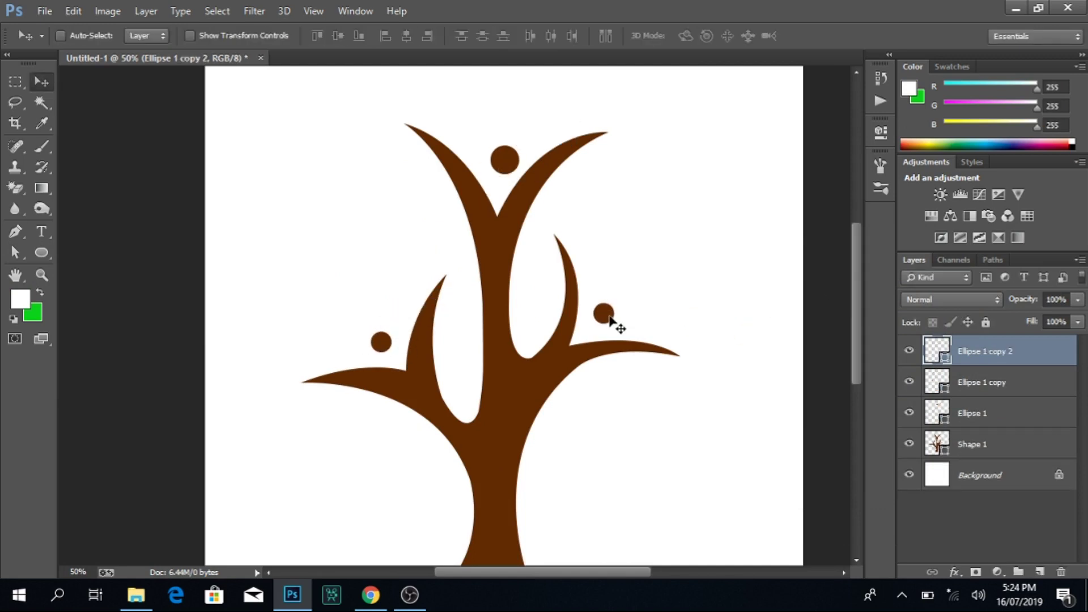
key(z)
key(p)
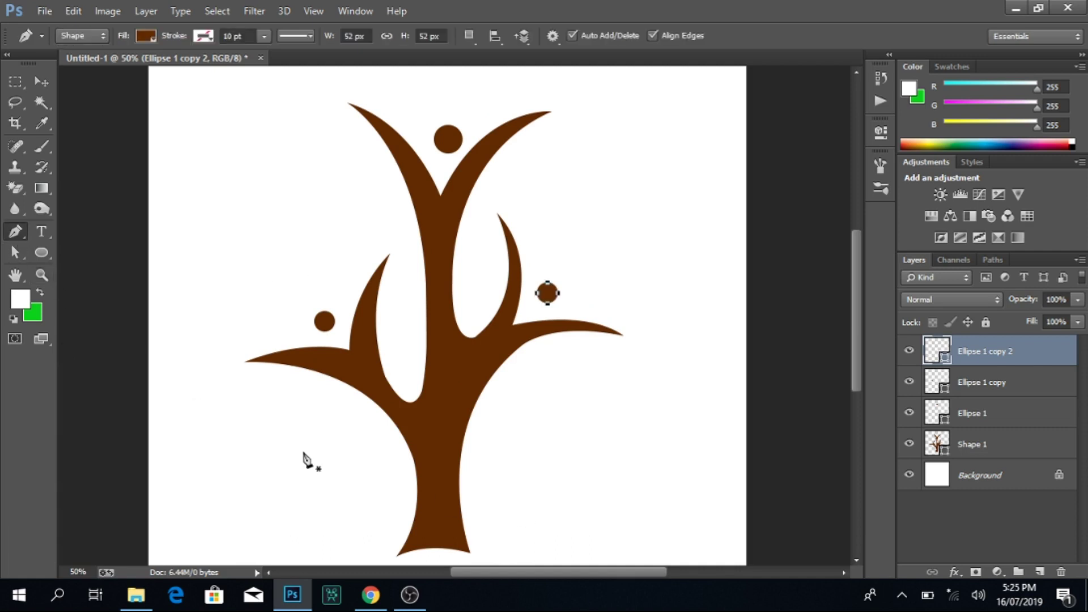
key(ctrl+alt+a)
key(ctrl+g)
click(269, 396)
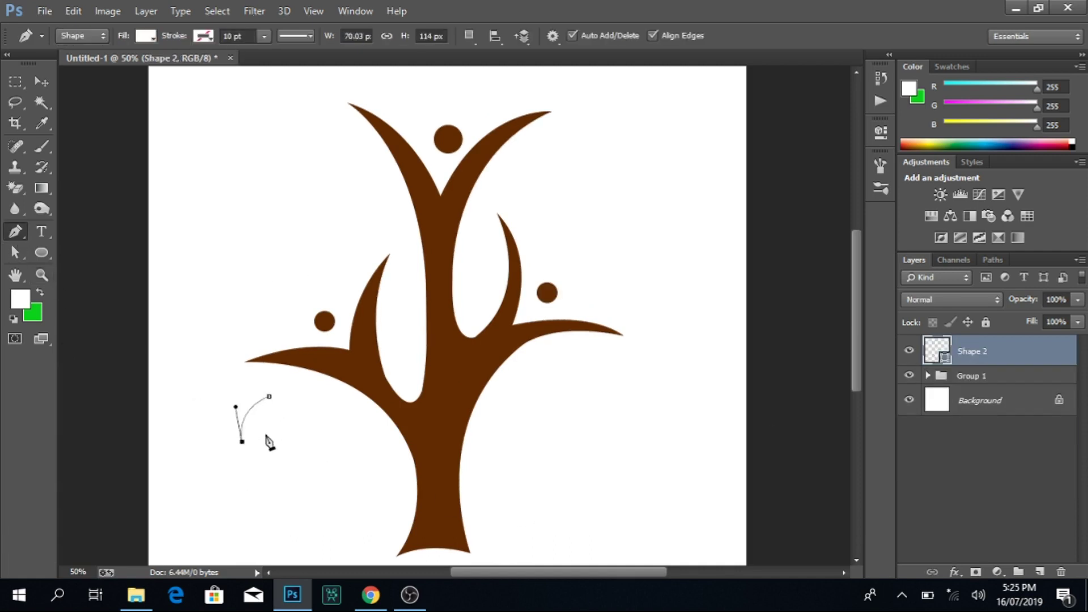
Step: Close the two-lobed leaf path, fill it green, and pull its right curve inward
key(a)
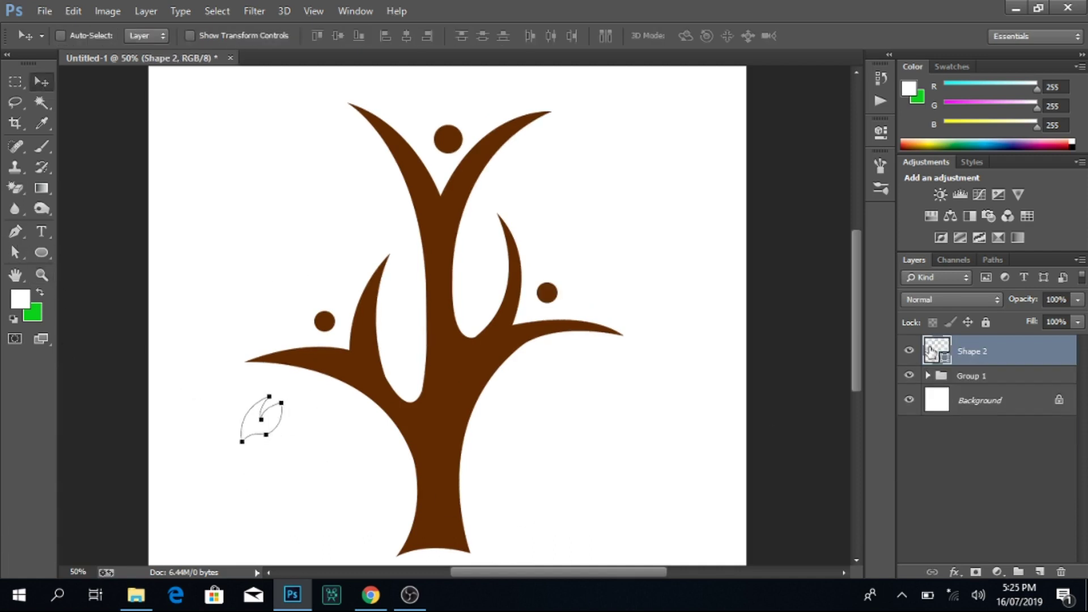
double_click(937, 351)
key(Return)
click(255, 436)
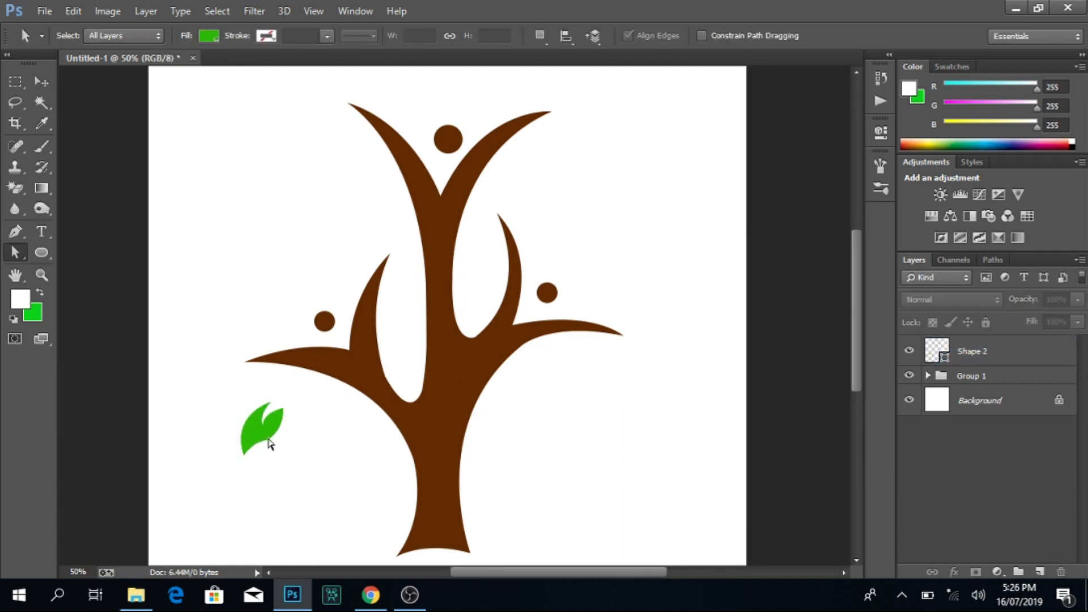
drag(289, 438, 249, 436)
Step: Refine the leaf's curve handles, then zoom out to 66.7%
ctrl+click(288, 441)
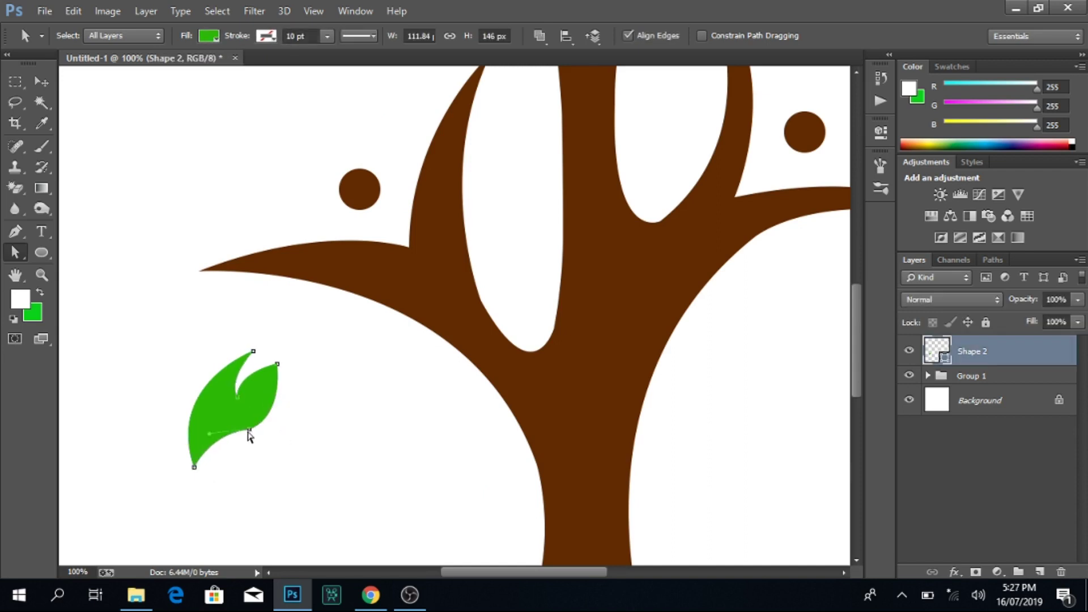
click(279, 425)
click(244, 409)
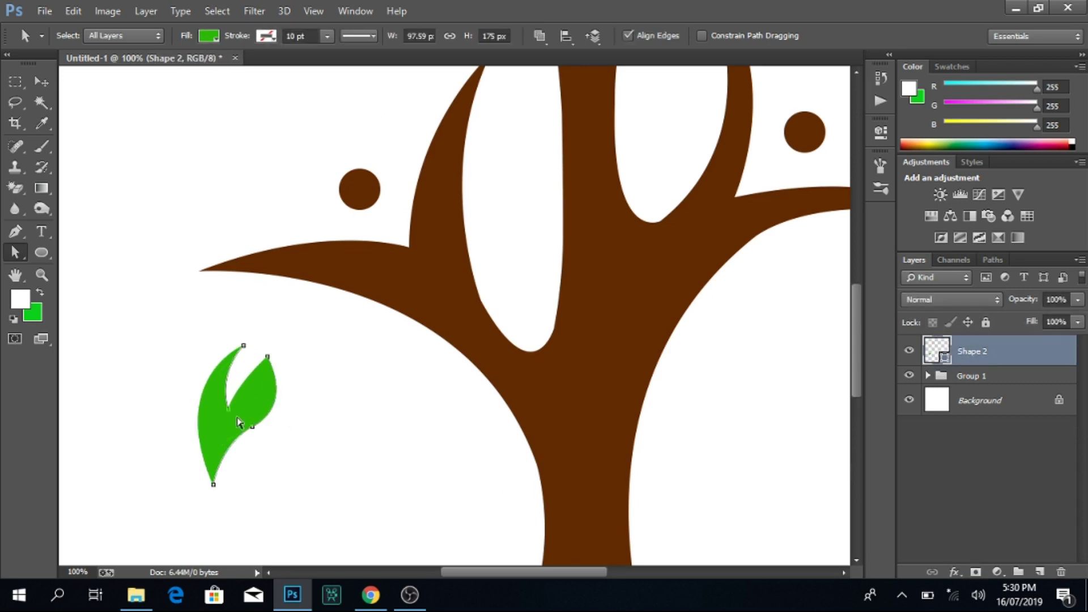
click(238, 404)
click(296, 432)
click(292, 408)
click(262, 419)
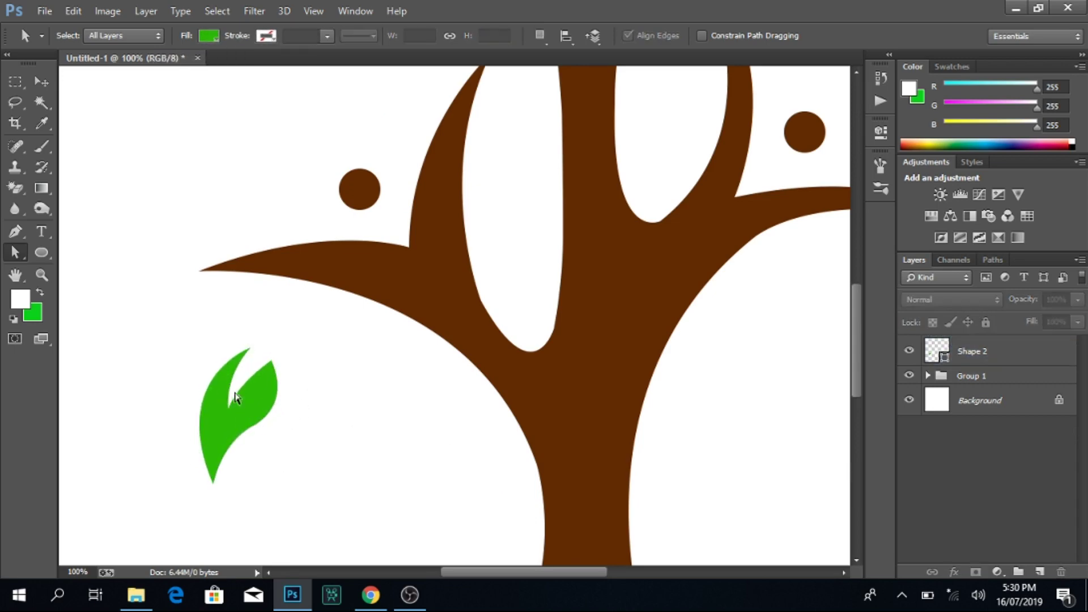
click(262, 419)
click(328, 440)
click(254, 422)
key(z)
alt+click(394, 298)
Step: Unlock the background and give it a light pinkish-grey Color Overlay
key(v)
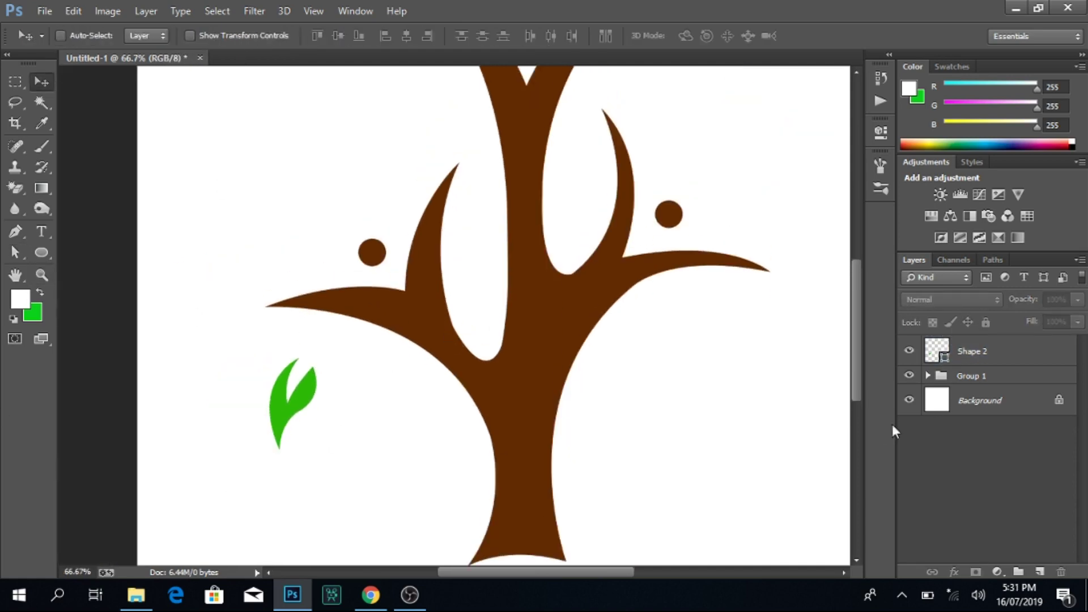
double_click(936, 400)
double_click(1020, 400)
click(610, 361)
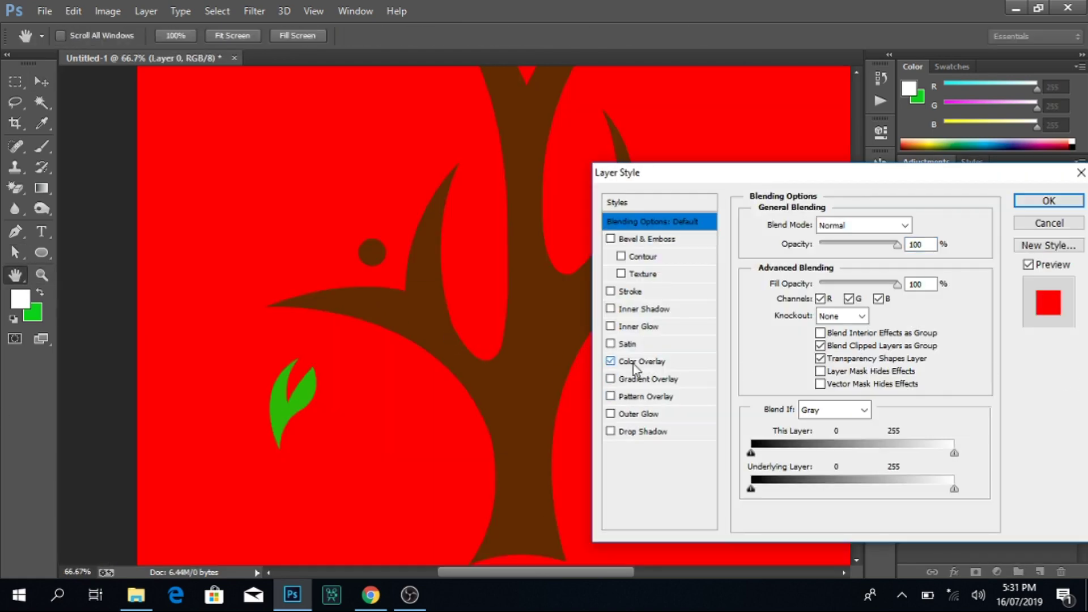
click(916, 225)
click(721, 322)
key(Return)
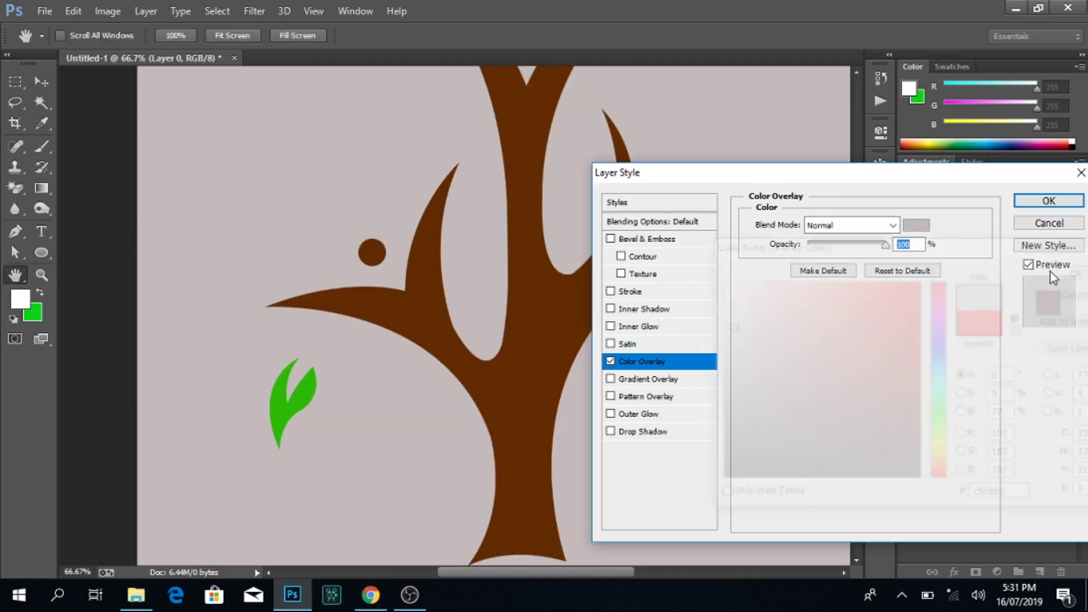
key(Return)
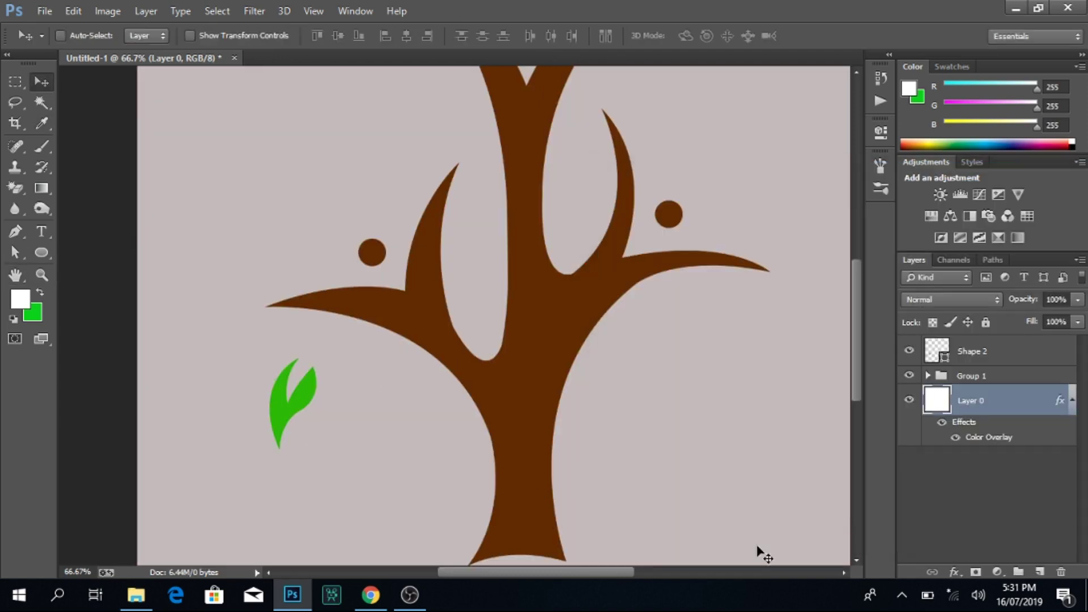
double_click(936, 351)
click(1062, 289)
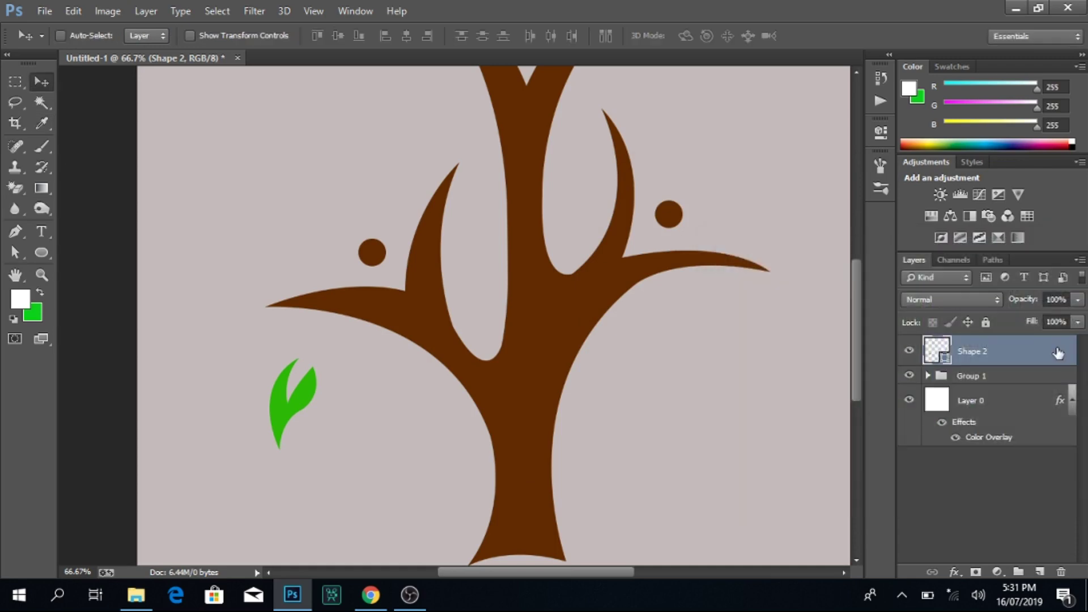
Step: Add an Outer Glow and a Drop Shadow with distance 11 to the leaf
double_click(1020, 351)
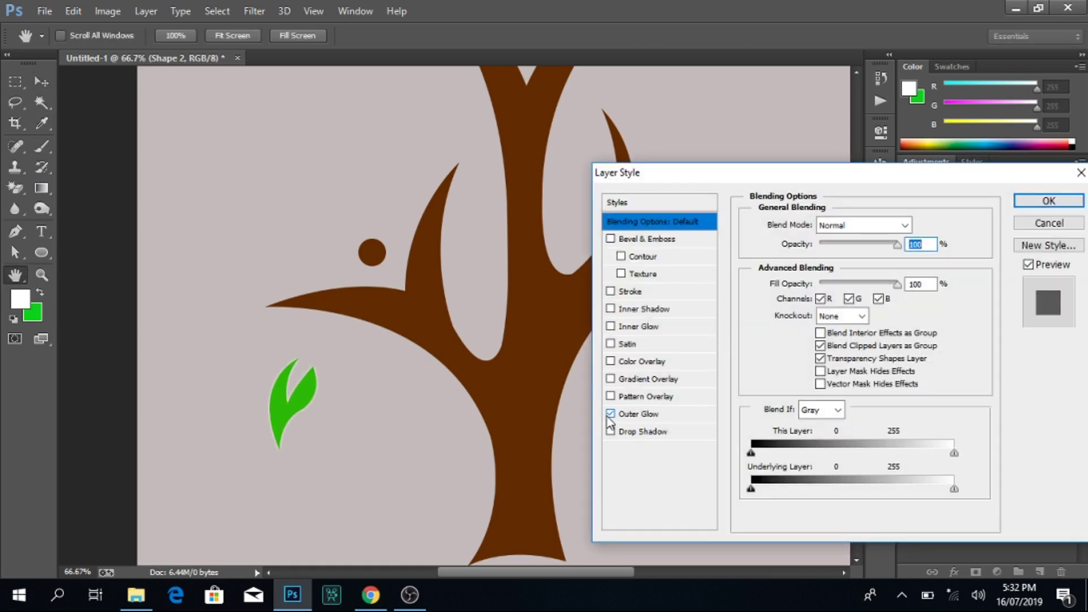
click(635, 415)
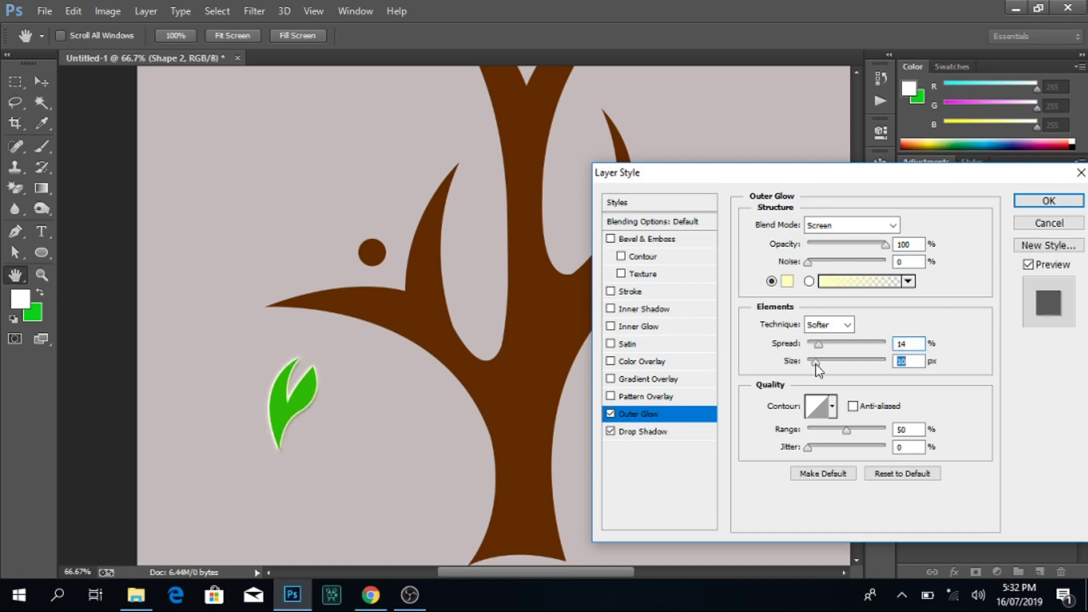
click(657, 432)
drag(817, 297, 816, 297)
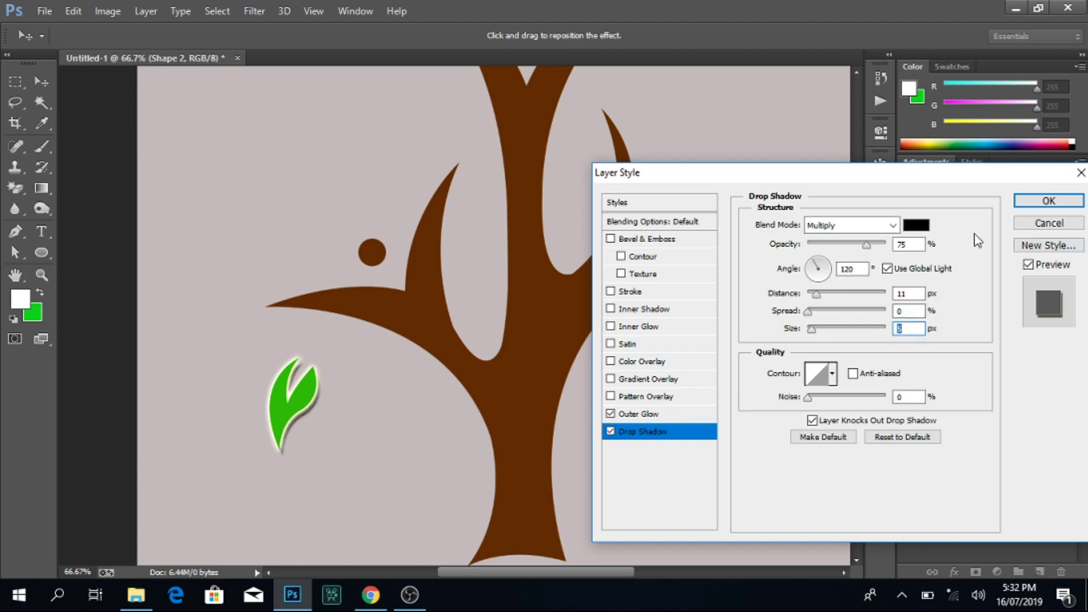
key(Return)
Step: Scale the tree group down to about 75% and move it down-left
alt+click(564, 291)
alt+click(512, 333)
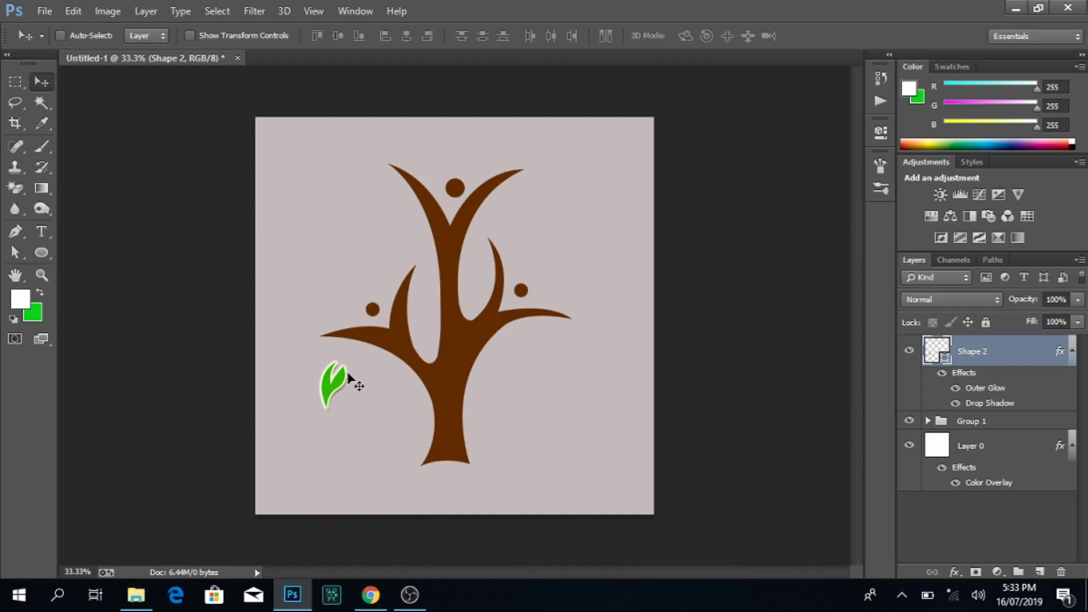
key(alt+bracketleft)
key(ctrl+t)
drag(571, 163, 532, 210)
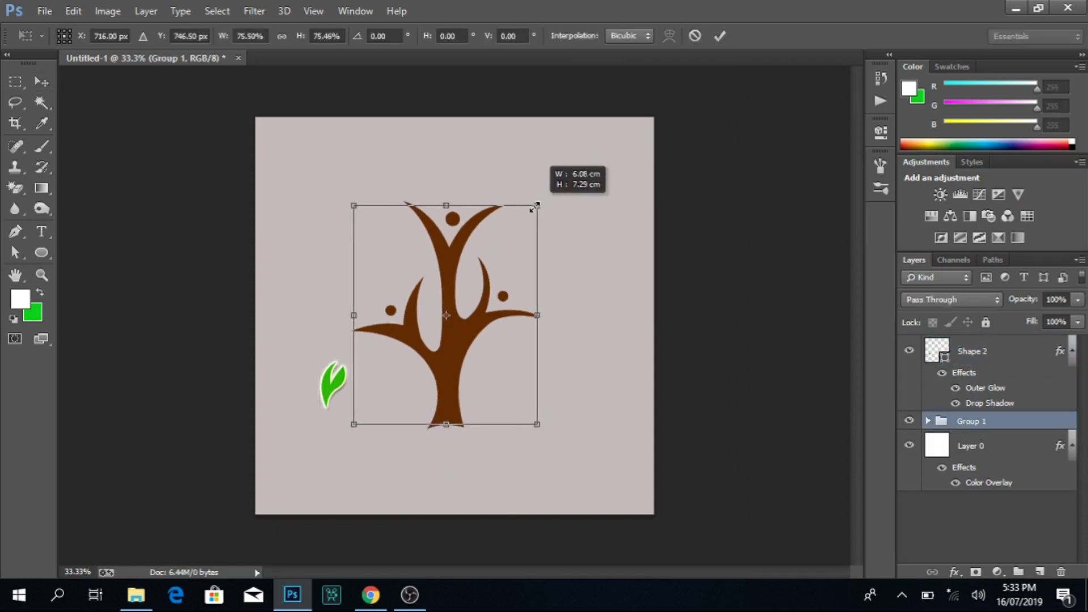
drag(444, 362, 464, 388)
drag(553, 235, 539, 253)
key(Return)
drag(470, 354, 447, 378)
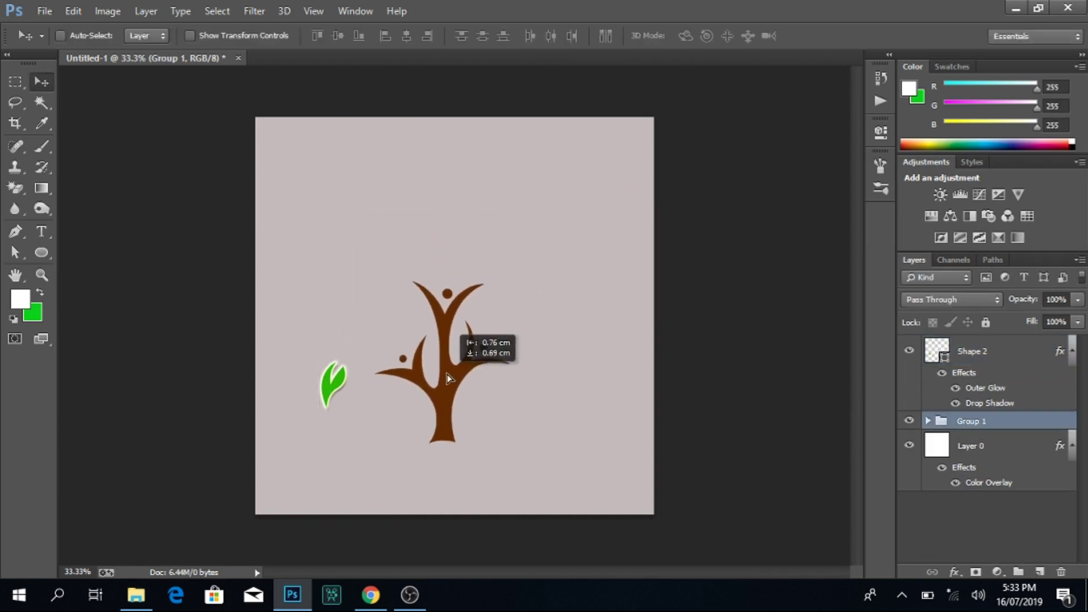
drag(345, 397, 356, 387)
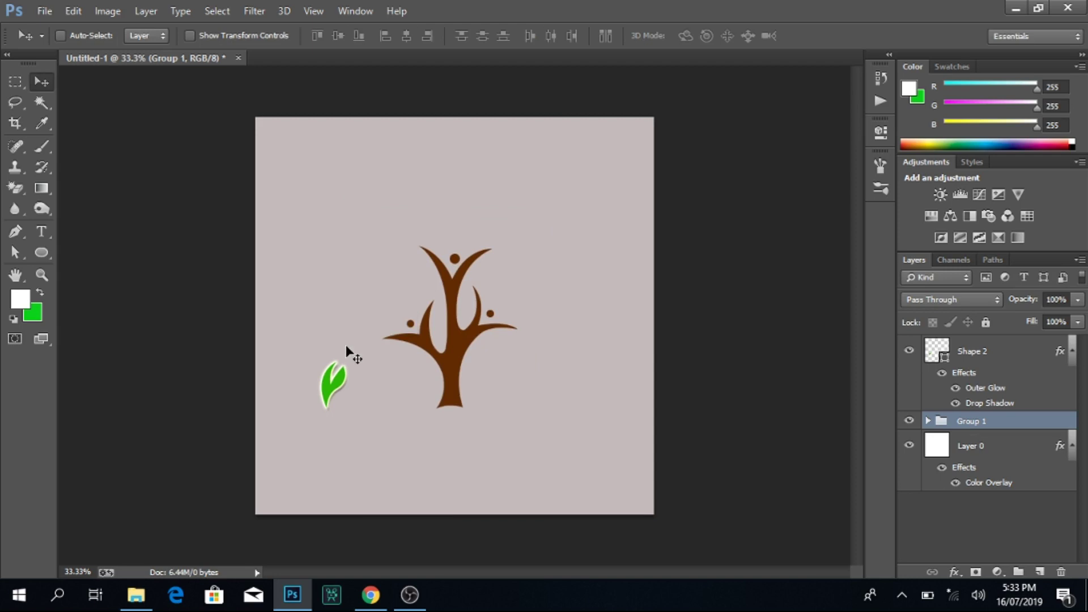
Step: Draw a large #ced3cc circle and place it beneath the tree group
click(970, 350)
click(41, 252)
drag(446, 298, 584, 422)
click(839, 126)
double_click(936, 350)
text(ced3cc)
click(1065, 271)
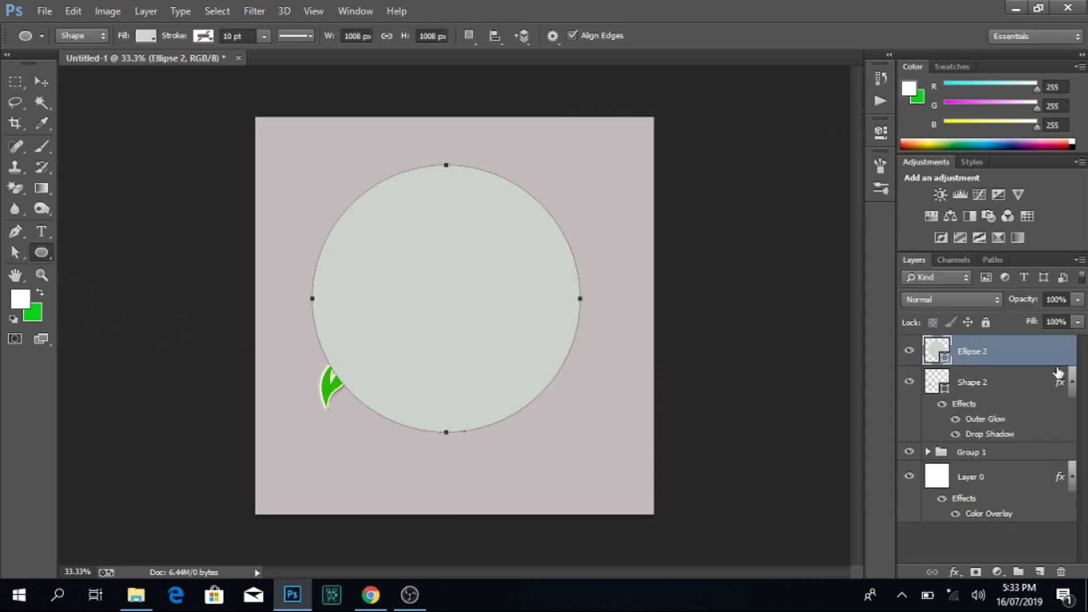
key(ctrl+bracketleft)
key(ctrl+bracketleft)
Step: Centre the circle and the tree vertically and horizontally on the canvas
key(ctrl+a)
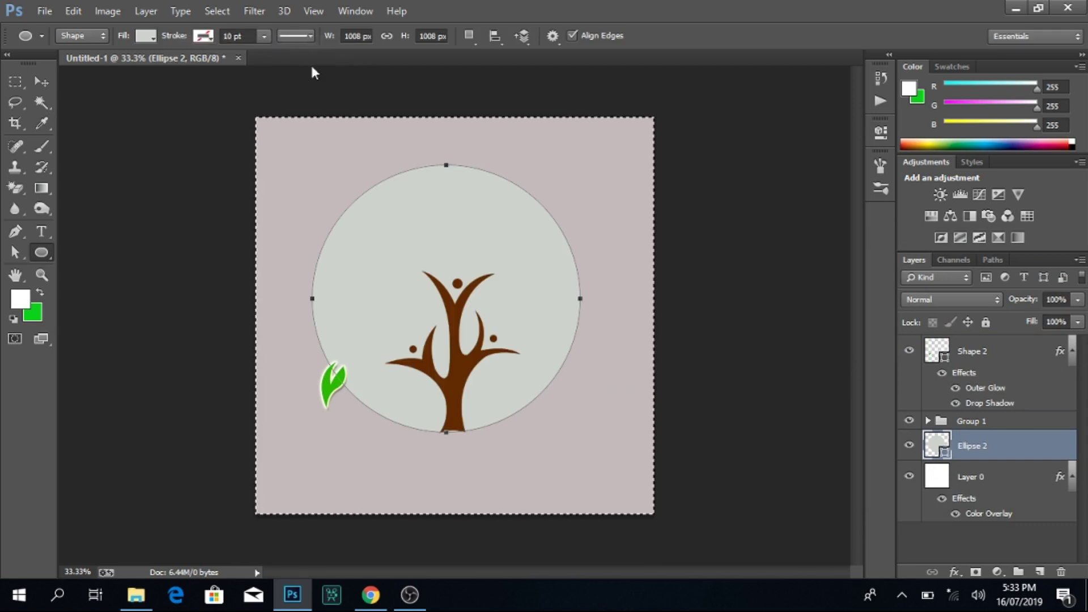
key(v)
click(338, 36)
click(406, 36)
click(969, 421)
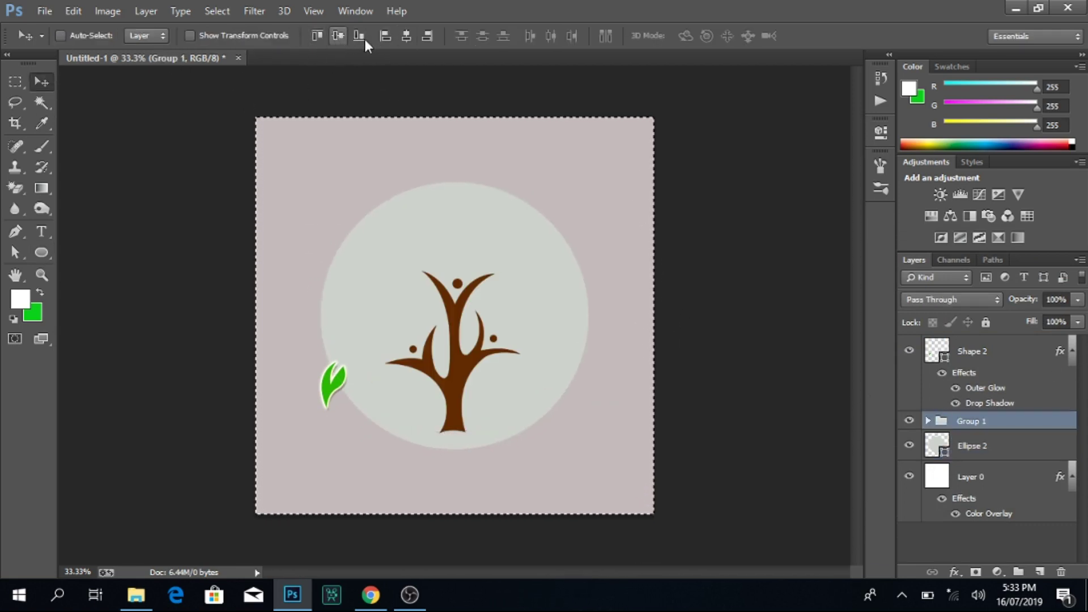
click(338, 36)
click(406, 36)
key(ctrl+d)
Step: Move the leaf up beside the lower-left branch and shrink it
key(z)
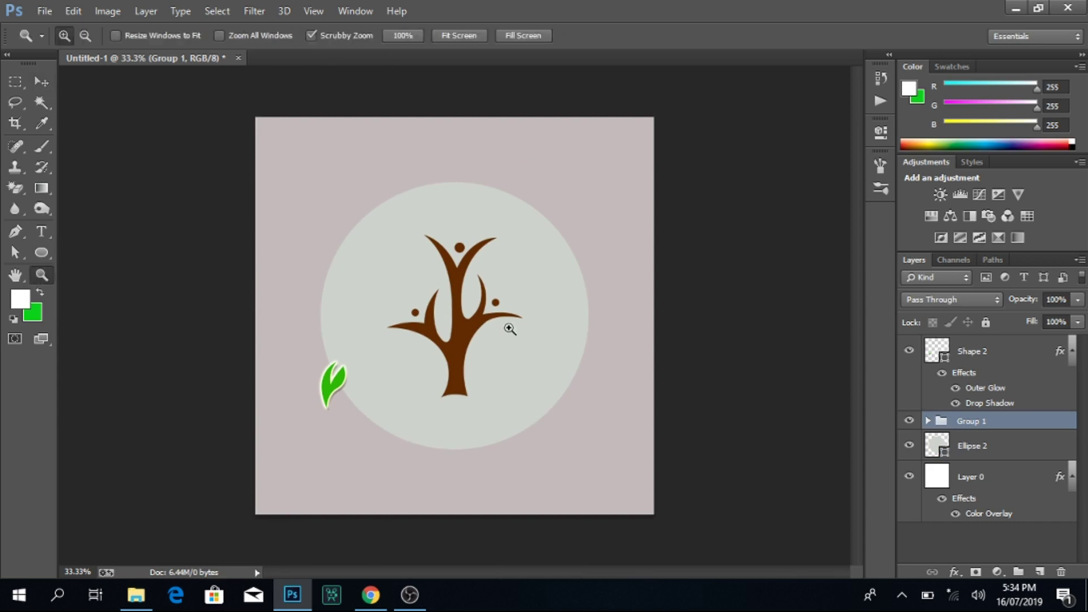
click(507, 328)
key(v)
key(z)
click(397, 323)
key(v)
right_click(221, 452)
click(223, 456)
drag(212, 448, 322, 399)
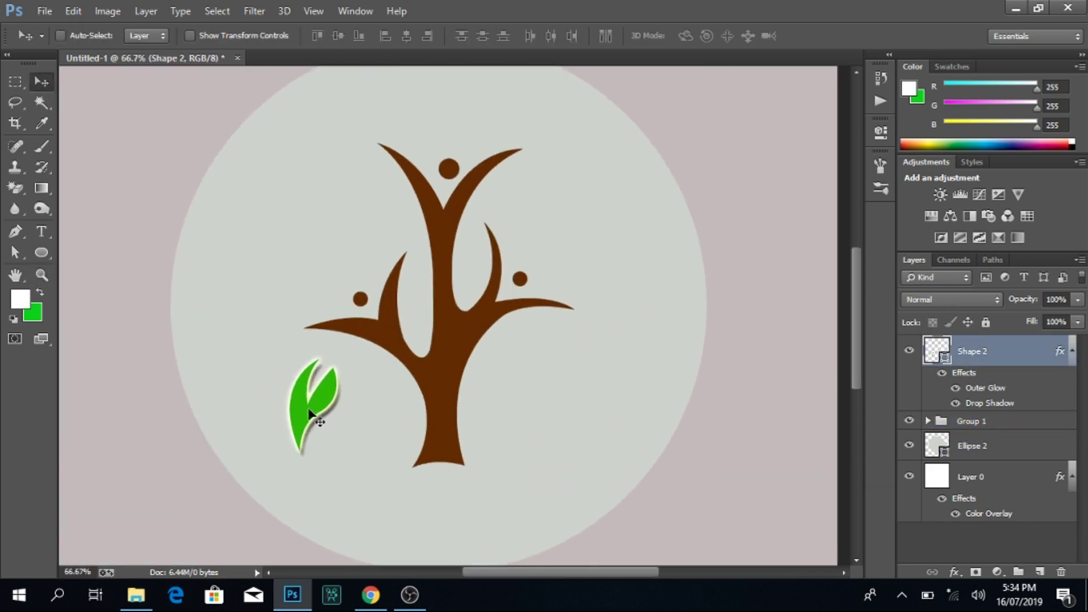
key(ctrl+t)
mouse_move(364, 442)
mouse_down()
mouse_move(352, 418)
mouse_move(357, 367)
mouse_move(338, 353)
mouse_up()
key(Return)
Step: Add a smaller duplicate leaf just to the right of the first
key(ctrl+t)
key(Return)
key(ctrl+t)
key(Return)
key(ctrl+t)
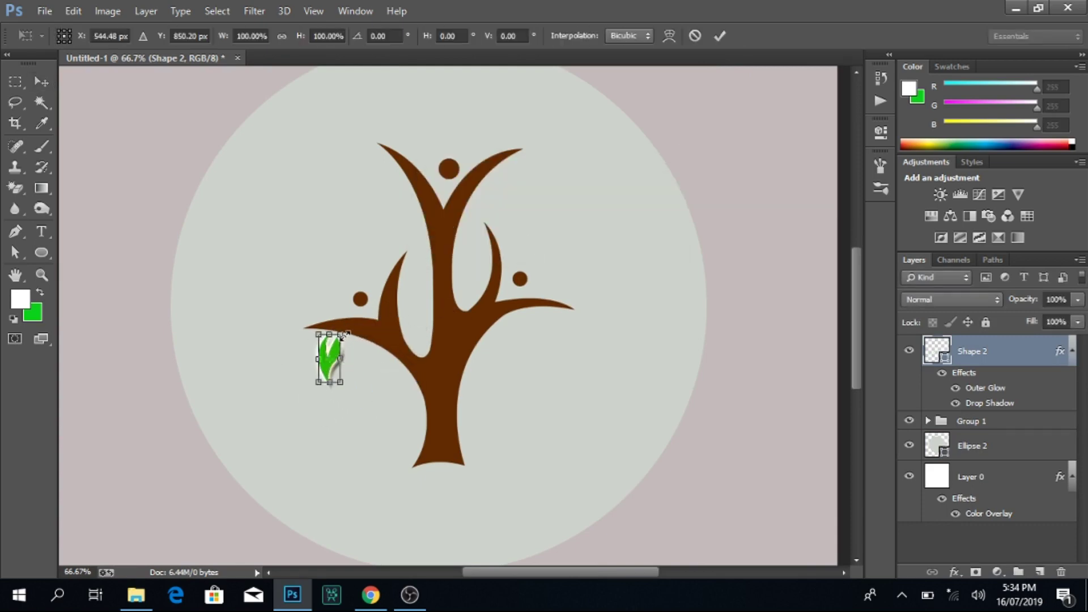
key(Return)
mouse_move(337, 363)
mouse_down()
mouse_move(367, 378)
mouse_move(375, 367)
mouse_up()
key(ctrl+t)
key(Return)
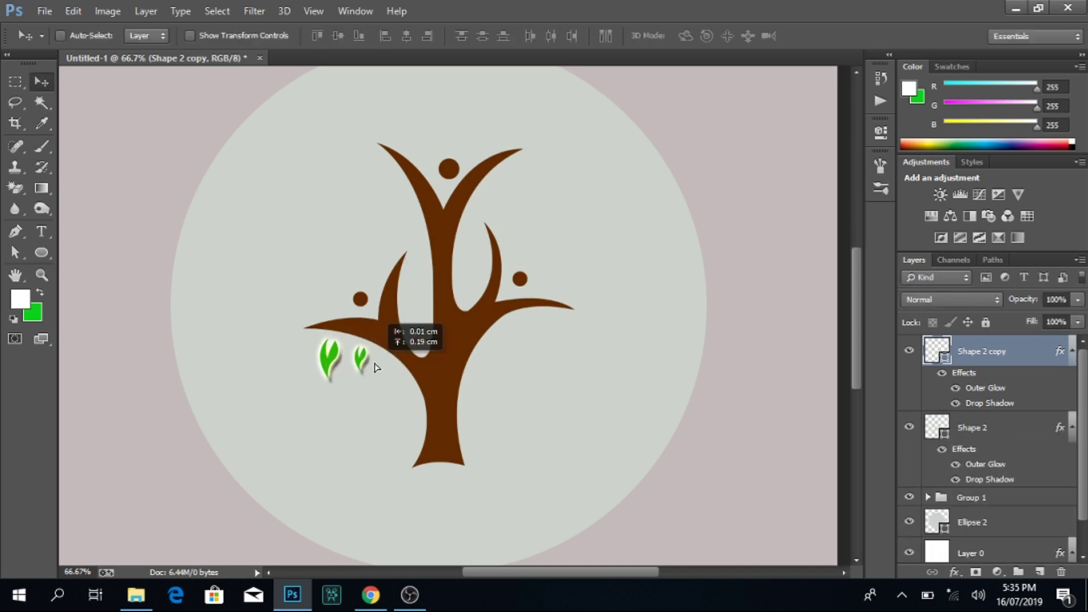
Step: Select the original leaf layer and place rotated copies on the lower left branch
right_click(335, 356)
click(364, 366)
key(ctrl+t)
key(Return)
mouse_move(343, 363)
mouse_down()
mouse_move(309, 358)
mouse_move(299, 414)
mouse_move(236, 284)
mouse_up()
key(ctrl+t)
key(Return)
key(ctrl+alt+t)
key(Return)
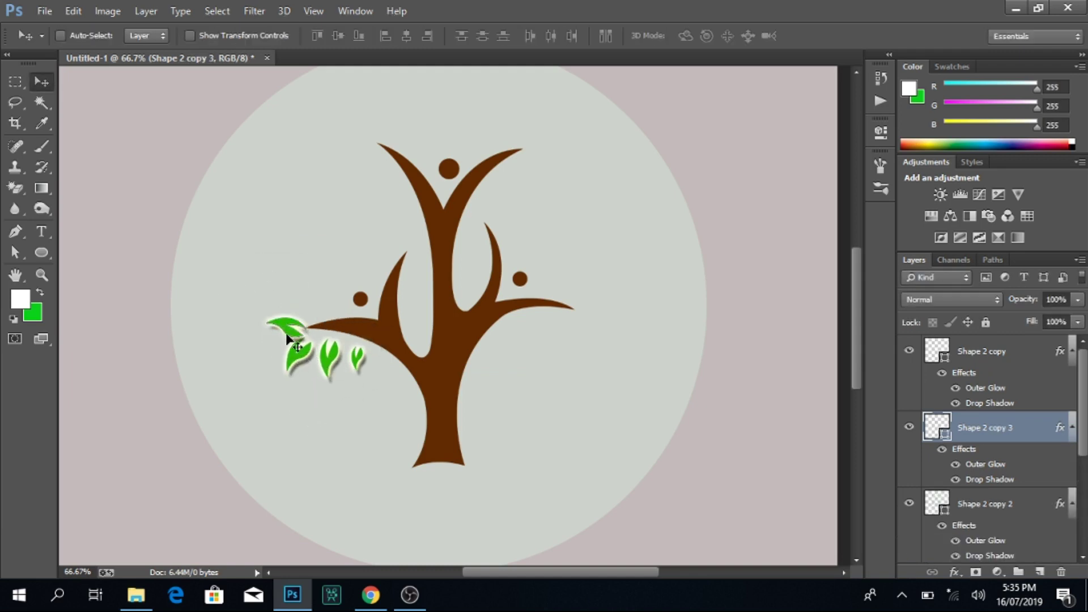
Step: Copy a leaf to a new left spot, rotating it counterclockwise, with another above the branch
mouse_move(294, 321)
mouse_down()
mouse_move(331, 304)
mouse_move(382, 237)
mouse_up()
key(ctrl+t)
key(Return)
key(ctrl+alt+t)
key(Return)
key(ctrl+alt+t)
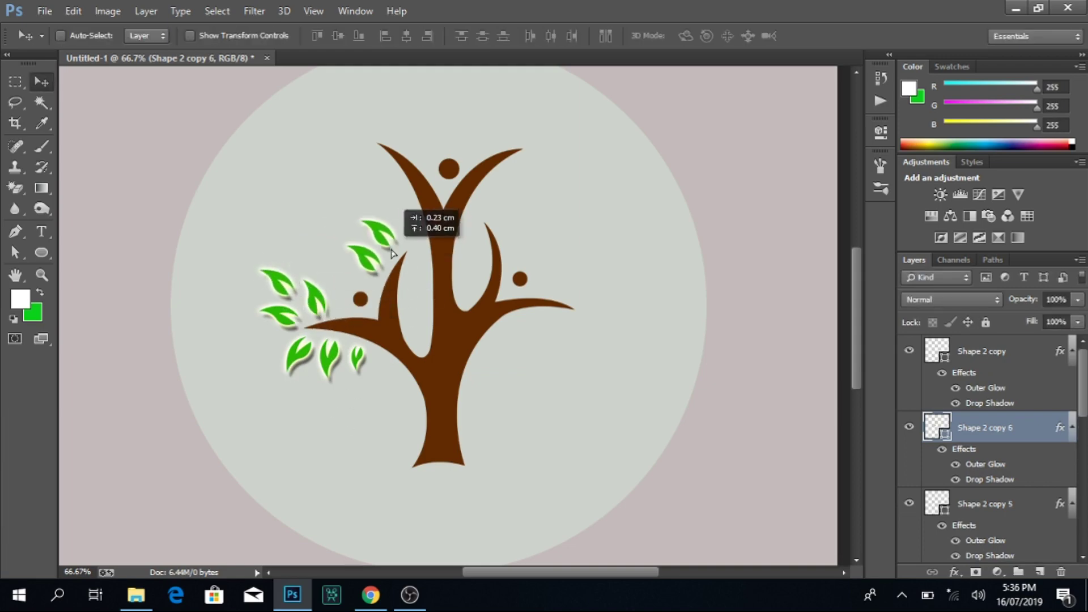
key(Return)
Step: Shrink and rotate the upright leaf copy into a smaller leaf
key(ctrl+t)
drag(415, 307, 431, 258)
key(Return)
key(ctrl+t)
key(Return)
key(ctrl+t)
key(Return)
Step: Copy a small leaf onto the left branch and add an upright copy beside it
right_click(407, 311)
click(411, 320)
mouse_move(408, 311)
mouse_down()
mouse_move(292, 244)
mouse_move(278, 218)
mouse_up()
key(ctrl+t)
key(Return)
key(ctrl+t)
key(Return)
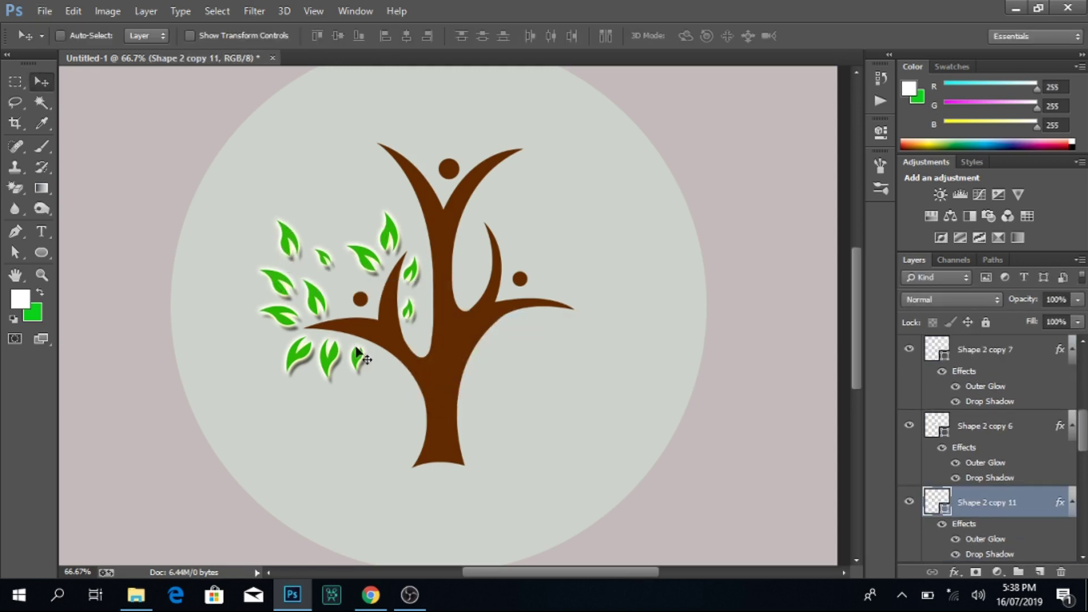
Step: Add small leaf copies higher on the left, climbing toward the top left
alt+drag(357, 352, 327, 223)
key(ctrl+t)
key(Return)
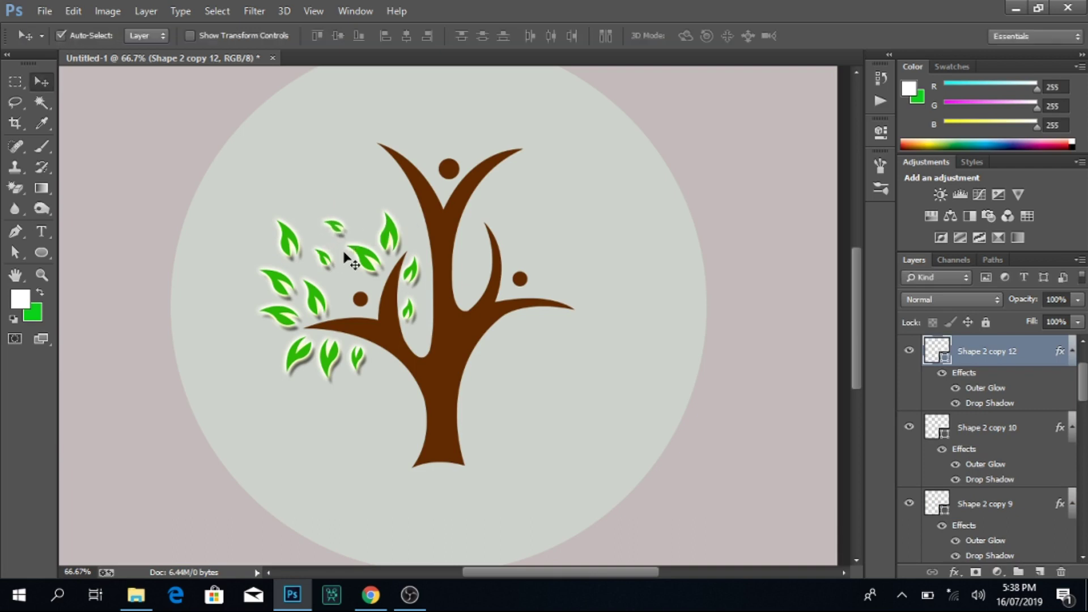
alt+drag(351, 259, 364, 194)
key(ctrl+t)
key(Return)
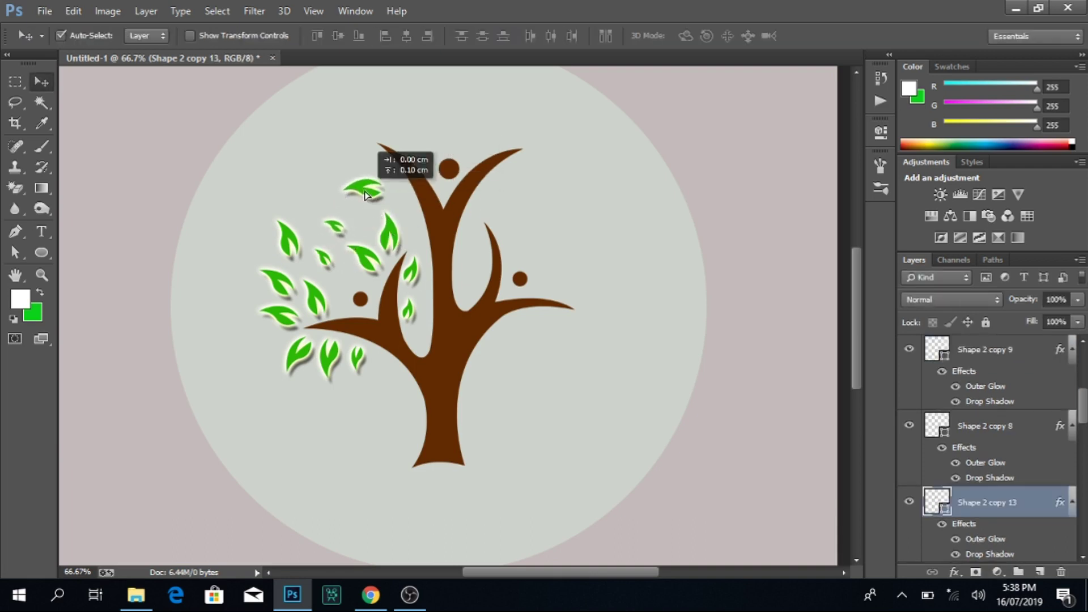
Step: Place rotated leaf copies along the treetop, continuing to the upper-right branch
key(ctrl+t)
mouse_move(365, 195)
alt+mouse_down()
mouse_move(348, 152)
mouse_move(373, 121)
mouse_move(419, 138)
mouse_move(518, 124)
alt+mouse_up()
key(Return)
key(ctrl+t)
key(Return)
key(ctrl+t)
key(Return)
key(ctrl+t)
key(Return)
key(ctrl+t)
key(Return)
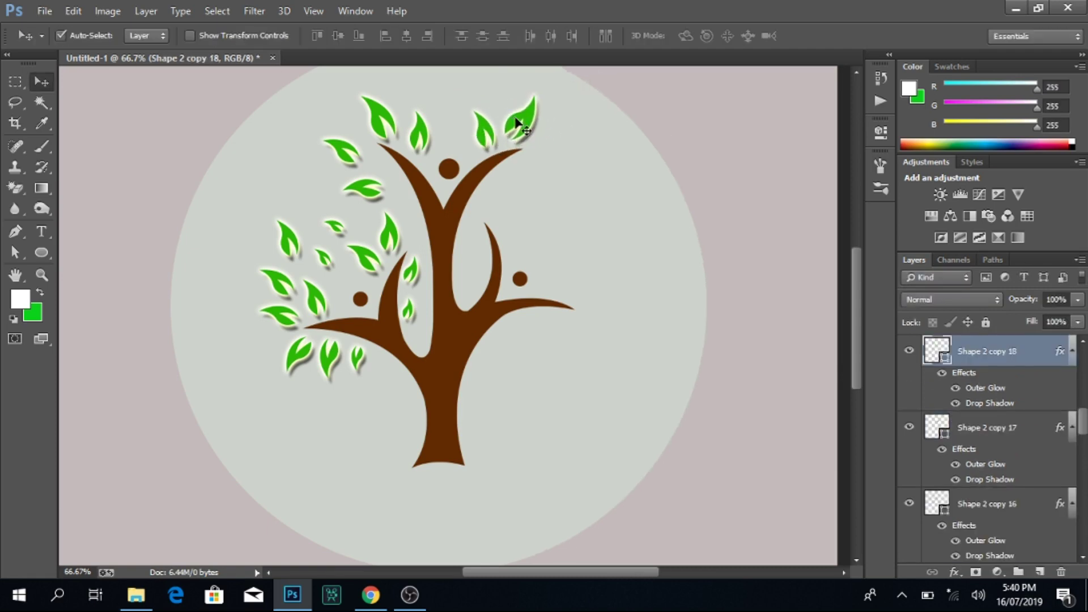
Step: Copy leaves to the tree's top right and toward the right branch, rotating one upright
mouse_move(487, 135)
alt+mouse_down()
mouse_move(558, 124)
mouse_move(573, 146)
mouse_move(504, 212)
alt+mouse_up()
key(ctrl+t)
key(Return)
key(ctrl+t)
mouse_move(548, 241)
mouse_down()
mouse_move(553, 221)
mouse_move(519, 242)
mouse_move(554, 214)
mouse_move(567, 275)
mouse_move(623, 278)
mouse_move(668, 261)
mouse_up()
key(Return)
Step: Rotate the right-branch leaves: one upright below, one horizontal at the branch tip
key(ctrl+t)
key(Return)
key(ctrl+t)
key(Return)
key(ctrl+alt+t)
key(Return)
Step: Copy leaves below the right branch and rotate one to point up-left
key(ctrl+alt+t)
mouse_move(596, 304)
mouse_down()
mouse_move(567, 326)
mouse_move(573, 369)
mouse_move(528, 331)
mouse_up()
key(Return)
key(ctrl+t)
key(Return)
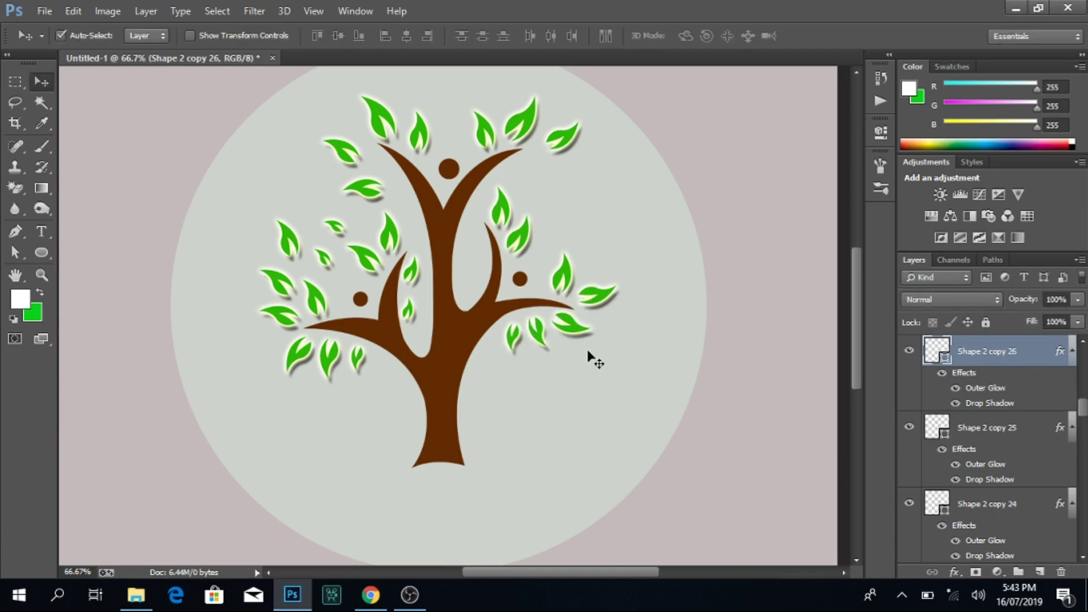
Step: Duplicate small leaves near the trunk, toward the upper right, and at the crown's right edge
alt+drag(512, 340, 469, 235)
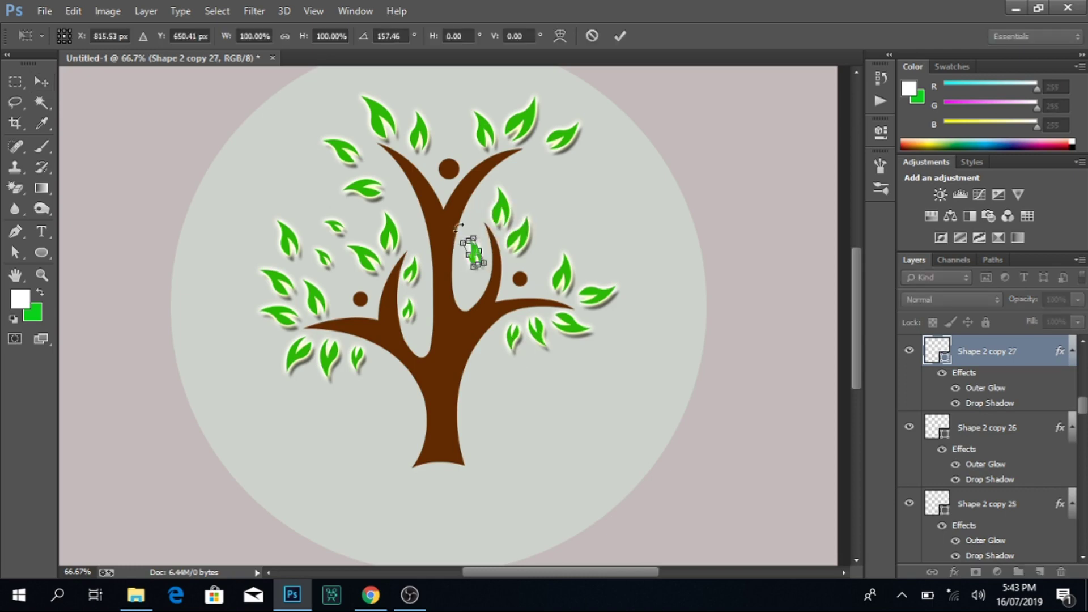
key(ctrl+t)
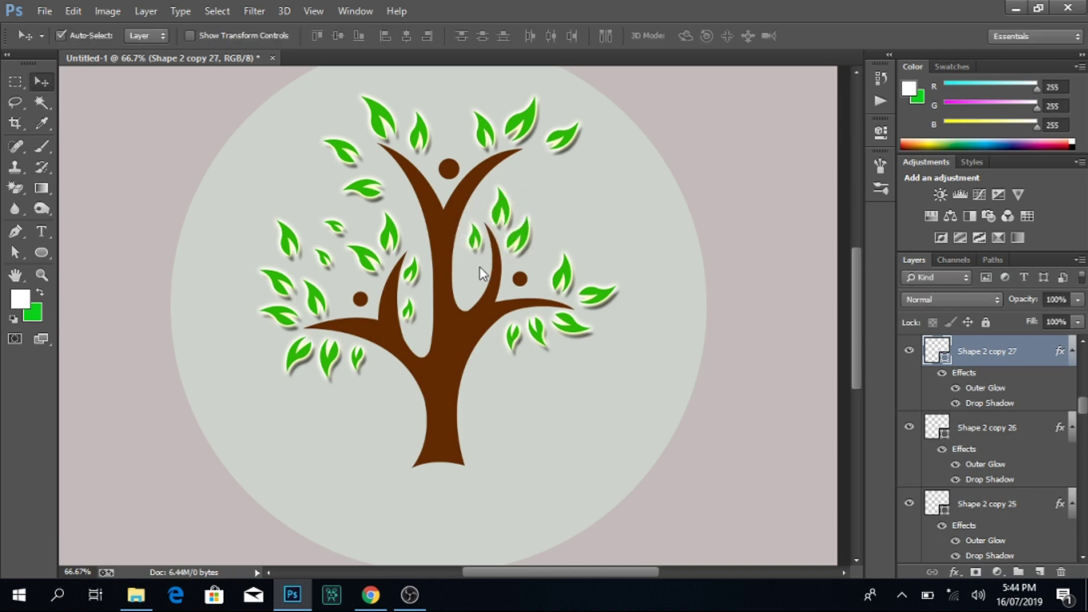
drag(479, 247, 477, 275)
drag(508, 215, 529, 200)
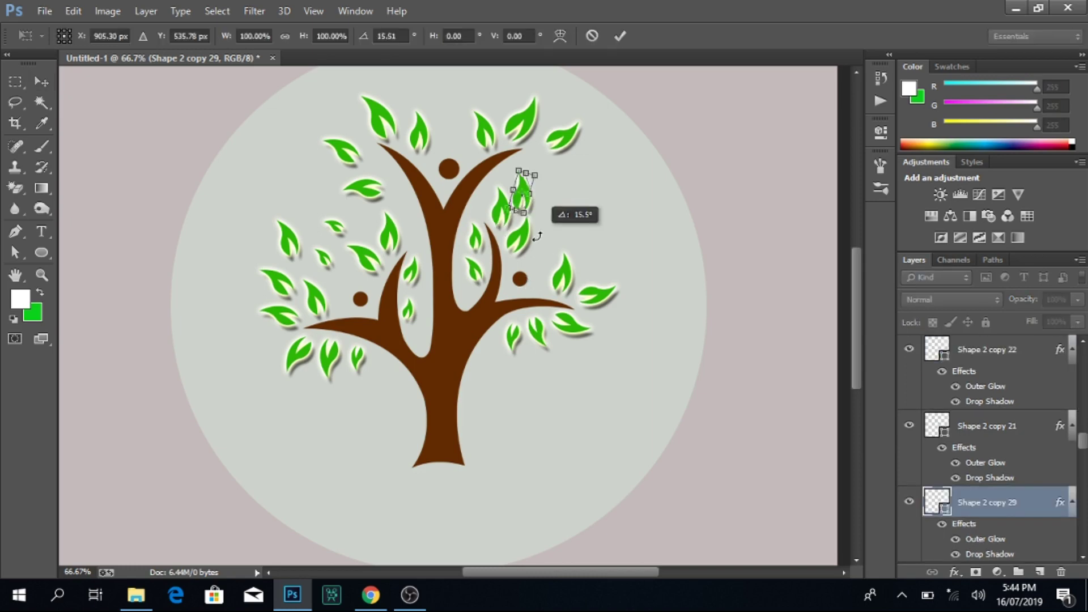
drag(545, 338, 558, 235)
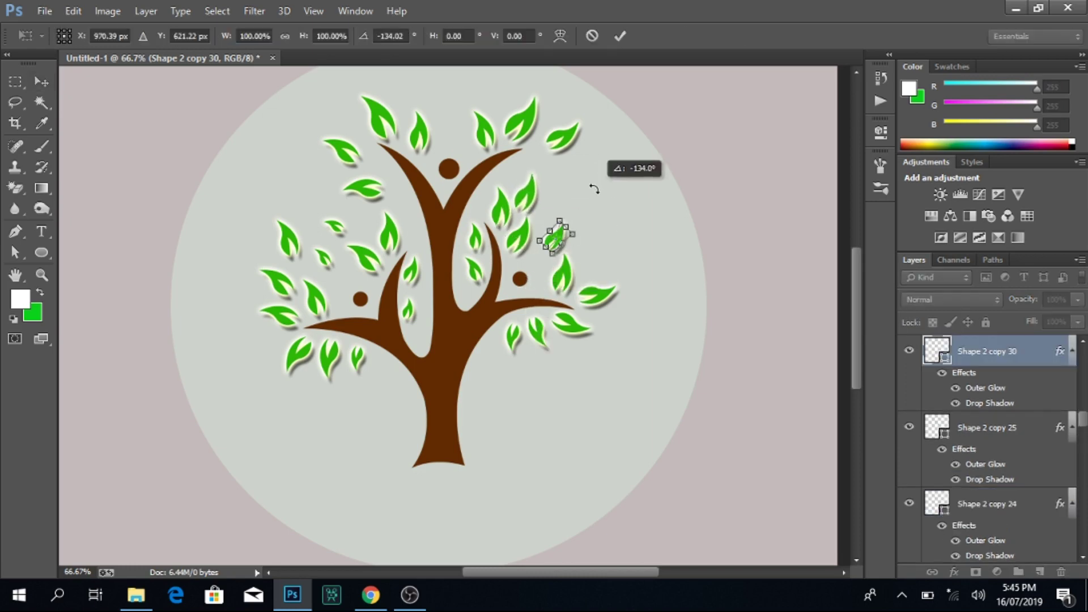
click(479, 272)
mouse_move(479, 272)
mouse_down()
mouse_move(603, 256)
mouse_move(582, 229)
mouse_up()
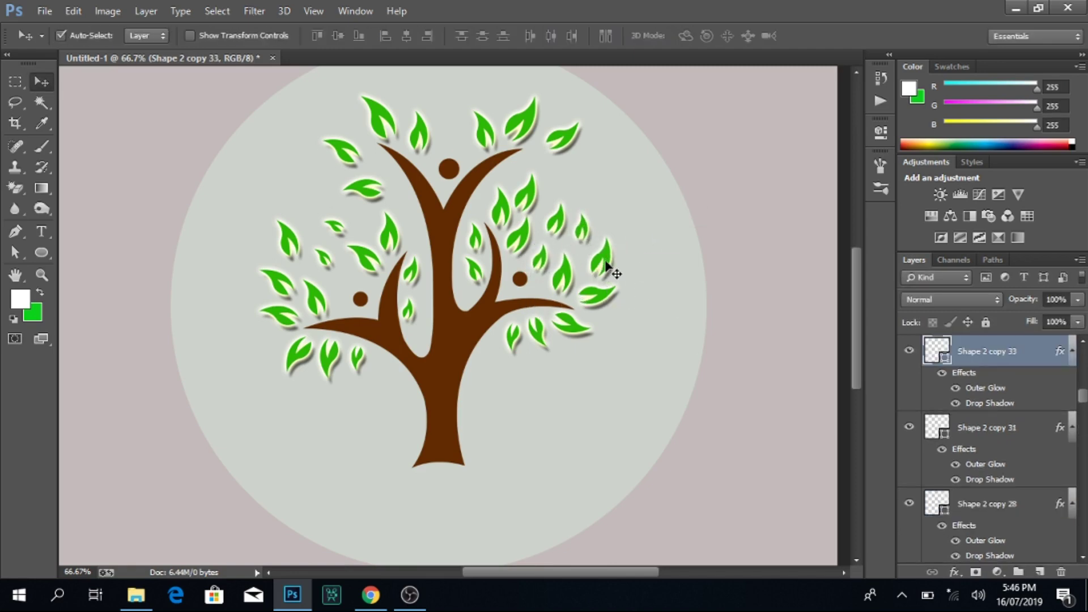
Step: Add a rotated leaf copy at the crown's right and nudge the top-right leaf left
drag(535, 196, 586, 176)
key(ctrl+t)
key(Return)
key(ctrl+t)
key(Return)
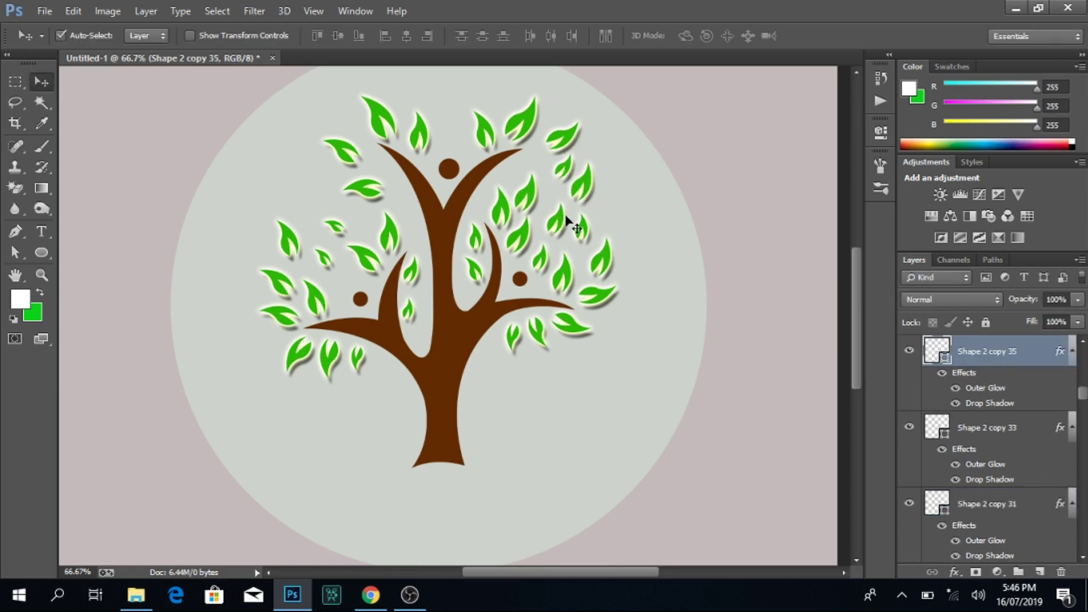
drag(576, 140, 572, 139)
Step: Duplicate and rotate leaves toward the upper right and the crown's top
drag(492, 198, 450, 128)
key(ctrl+t)
key(Return)
mouse_move(496, 187)
mouse_down()
mouse_move(452, 102)
mouse_move(416, 99)
mouse_move(425, 94)
mouse_up()
key(ctrl+t)
key(Return)
key(ctrl+t)
key(Return)
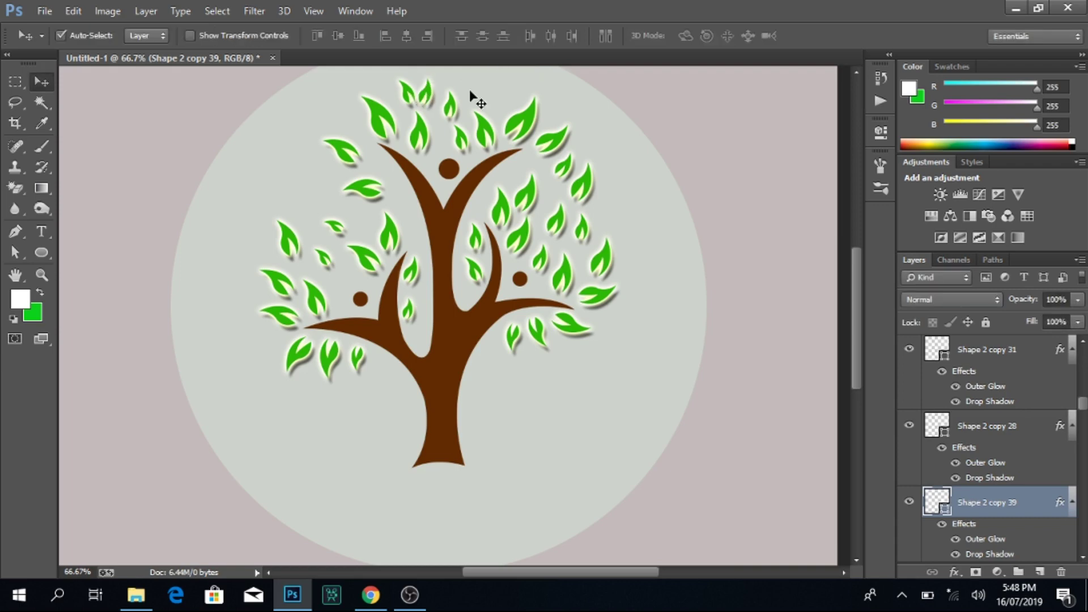
Step: Add more rotated leaf copies along the top of the crown
mouse_move(465, 141)
mouse_down()
mouse_move(484, 94)
mouse_move(506, 102)
mouse_move(481, 91)
mouse_move(505, 95)
mouse_up()
key(ctrl+t)
key(Return)
key(ctrl+t)
key(Return)
Step: Fill the crown's top left and lower left with rotated leaves, one nearly horizontal
mouse_move(346, 146)
mouse_down()
mouse_move(340, 109)
mouse_move(309, 166)
mouse_up()
key(ctrl+t)
key(Return)
key(ctrl+t)
key(Return)
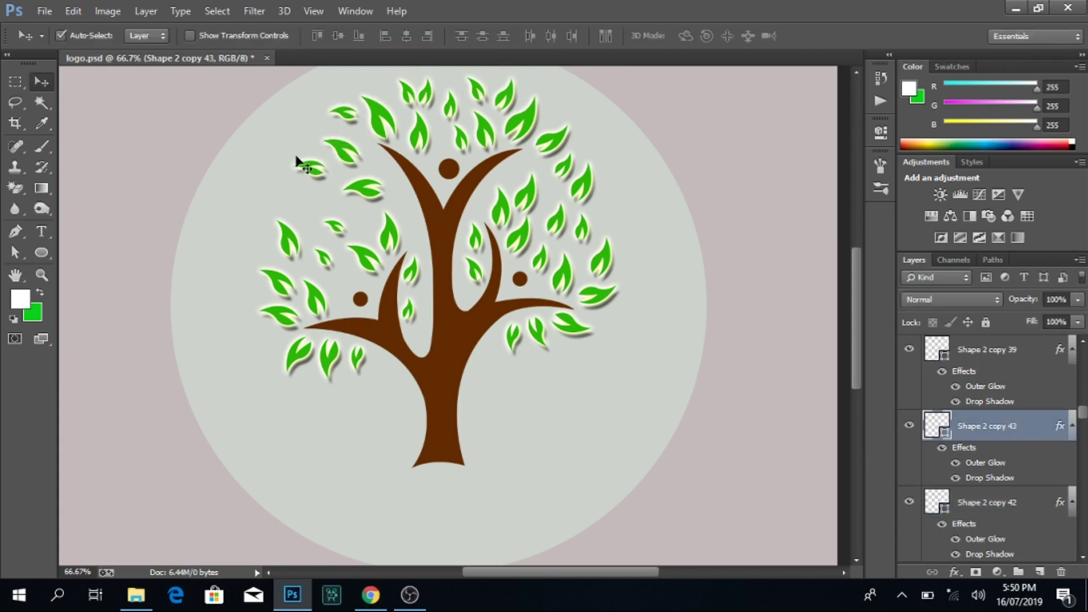
drag(292, 237, 300, 204)
key(ctrl+t)
key(Return)
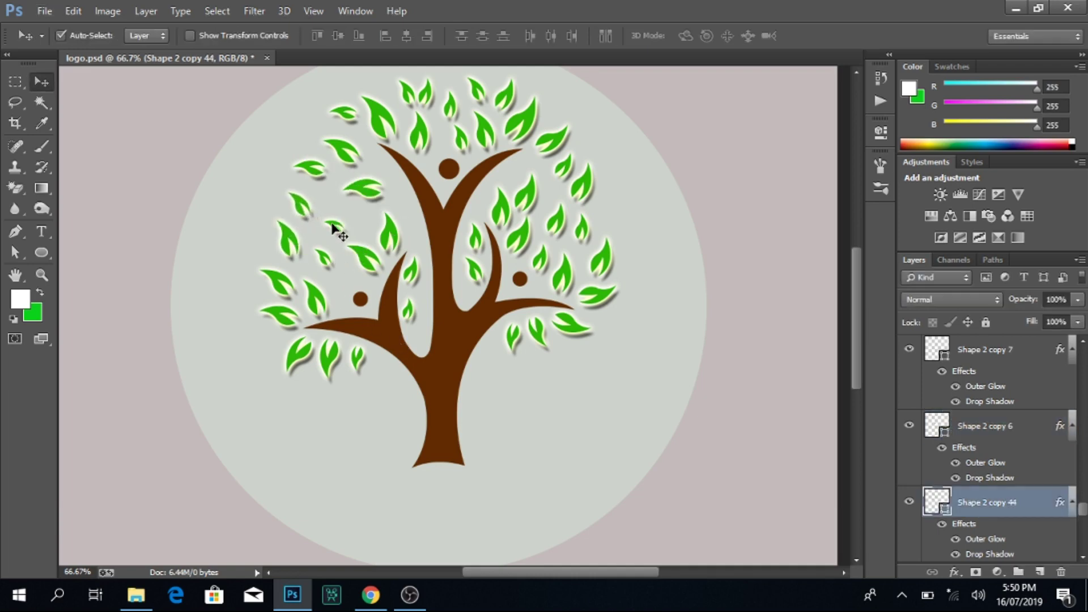
Step: Group all the leaf layers into Group 2 and shift the background circle slightly left
click(334, 229)
drag(1082, 362, 1082, 431)
shift+click(986, 522)
key(ctrl+g)
drag(473, 184, 444, 185)
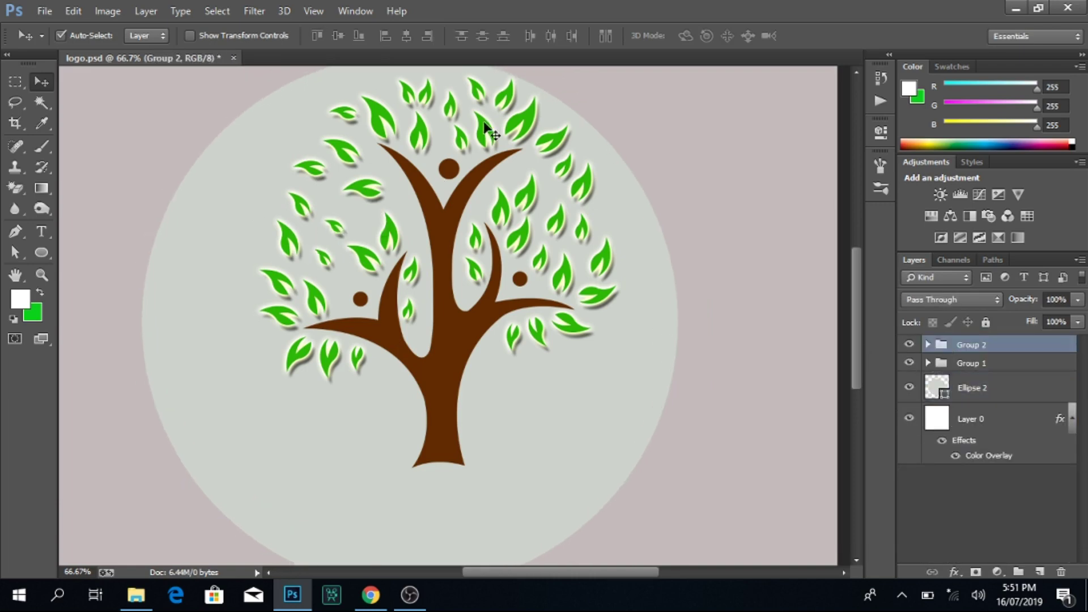
Step: Scale the leaf group up to about 104%
scroll(437, 300, up, 2)
key(ctrl+t)
drag(615, 138, 621, 132)
key(Return)
Step: Give the trunk group a drop shadow with spread 35% and size 4 px
click(970, 363)
double_click(1014, 362)
click(646, 424)
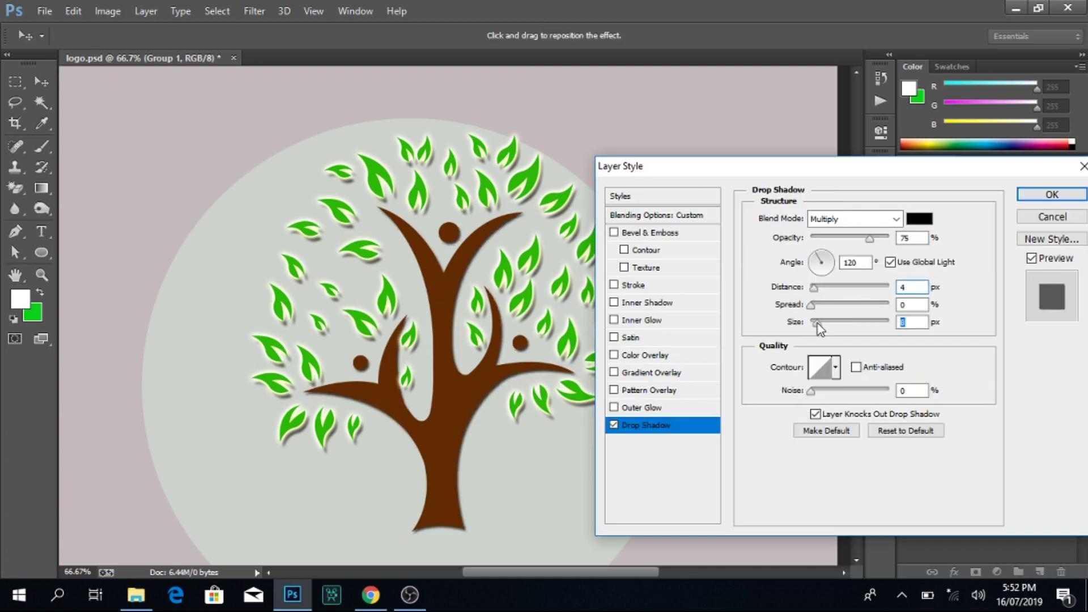
mouse_move(818, 305)
mouse_down()
mouse_move(837, 305)
mouse_move(815, 322)
mouse_up()
click(824, 289)
click(1052, 195)
Step: Inspect the tree by selecting the circle and a leaf, then collapse the leaf group
key(ctrl+0)
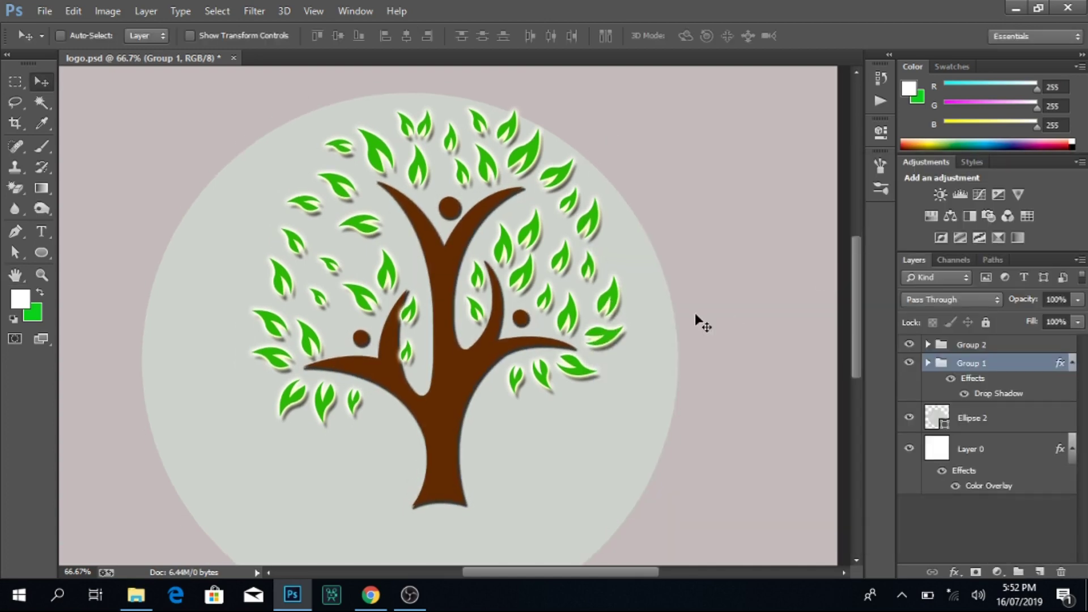
key(ctrl+plus)
key(ctrl+plus)
ctrl+click(436, 303)
ctrl+click(433, 340)
ctrl+click(501, 307)
ctrl+click(507, 274)
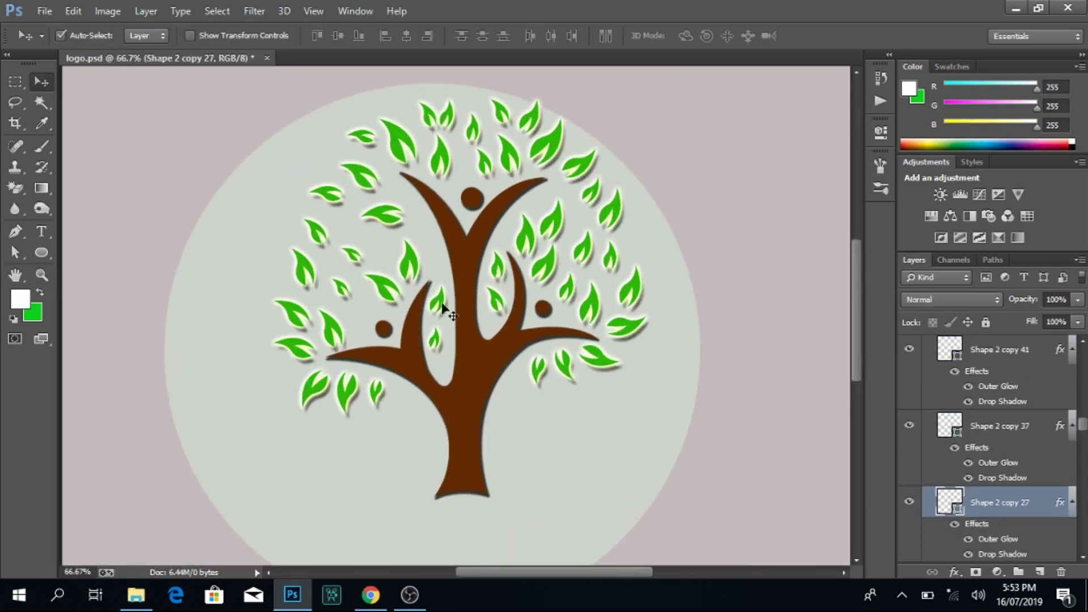
scroll(445, 309, up, 3)
click(926, 344)
key(ctrl+0)
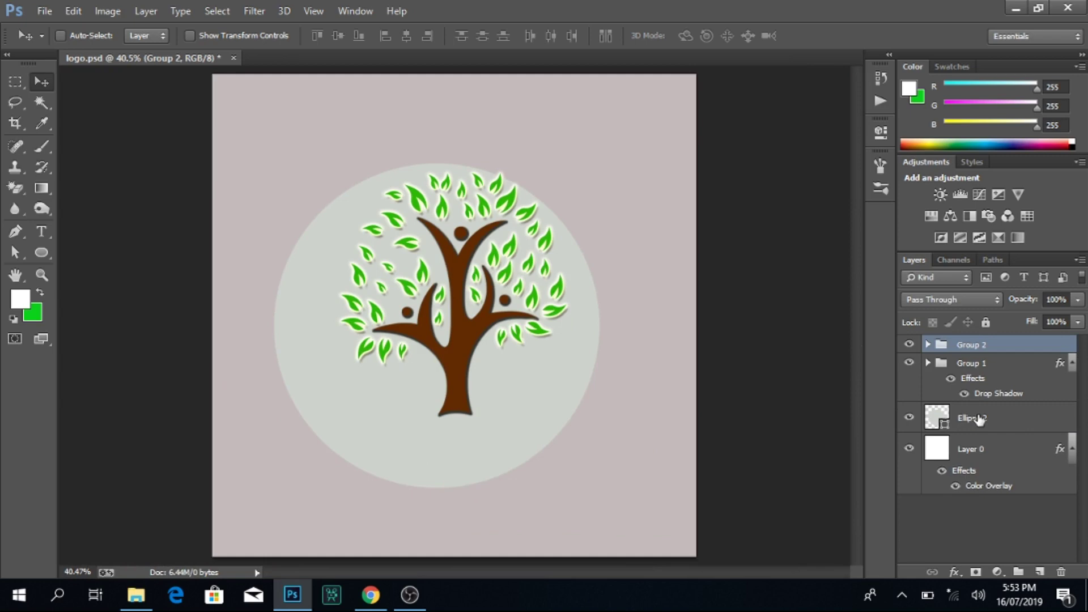
Step: Recheck the trunk's drop shadow settings, then select the entire canvas
double_click(996, 371)
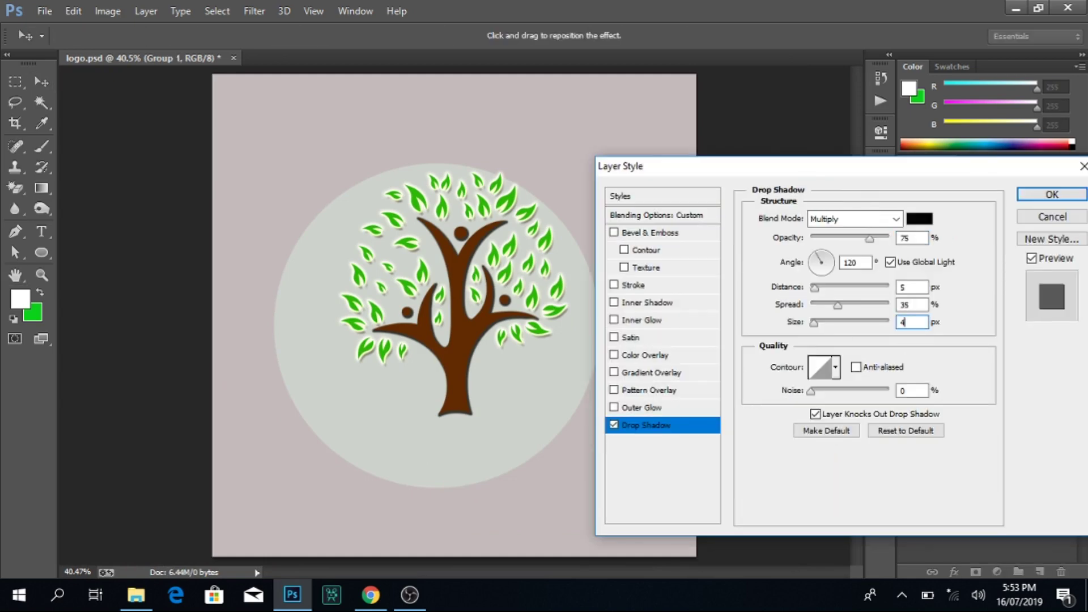
click(1052, 195)
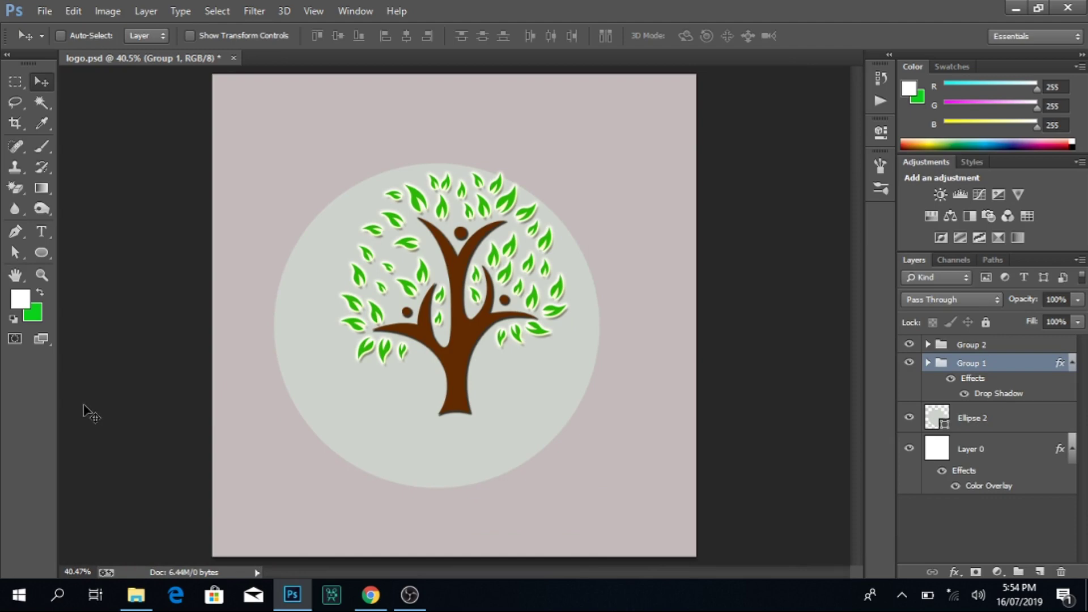
key(ctrl+a)
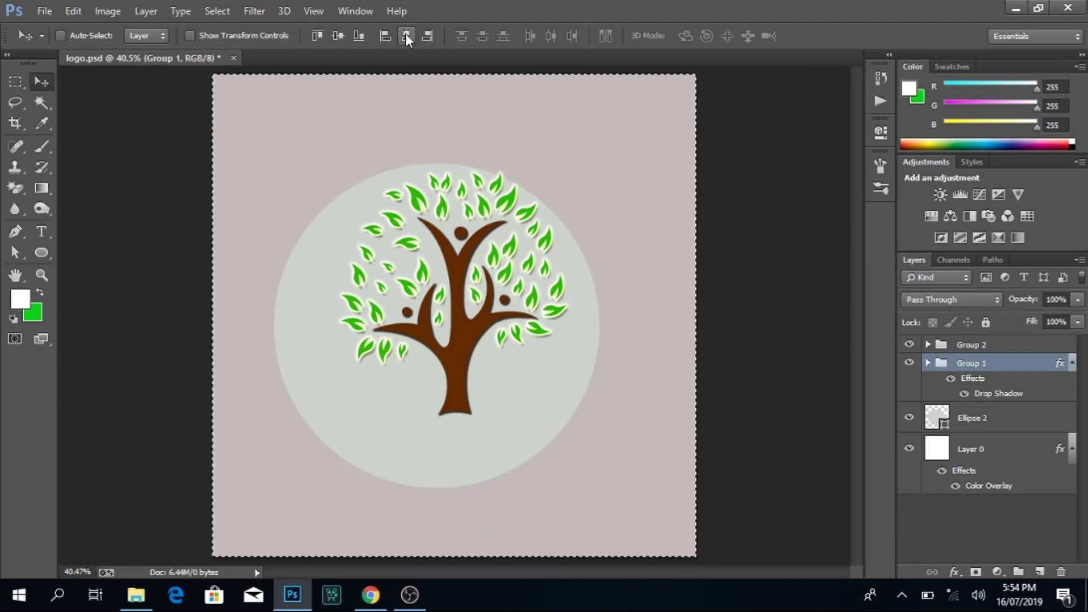
Step: Centre the background circle on the canvas vertically and horizontally
key(alt+bracketright)
click(986, 426)
click(337, 35)
click(406, 35)
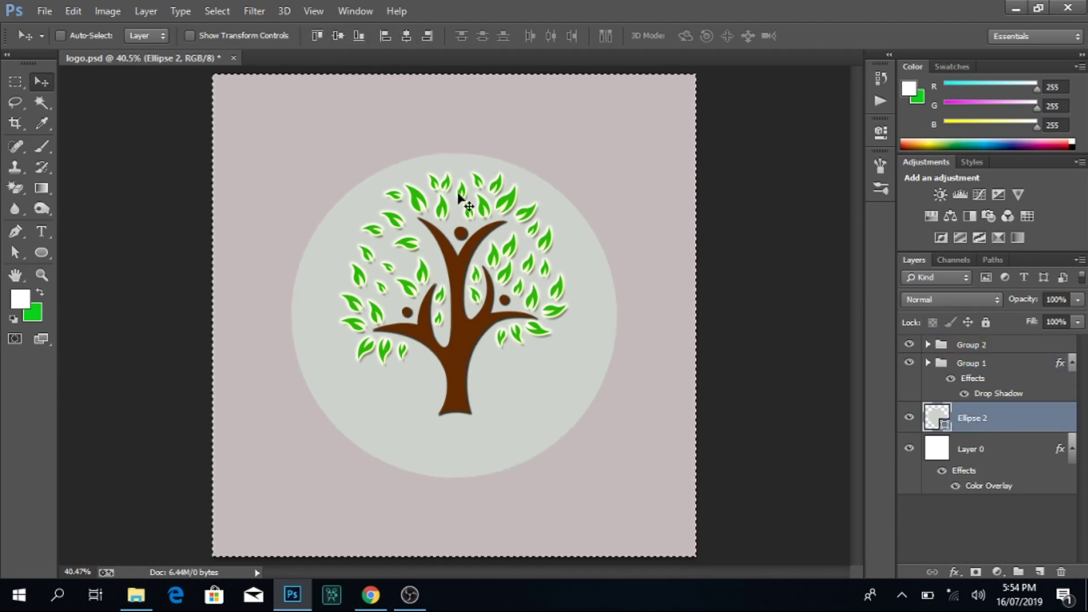
key(ctrl+d)
Step: Duplicate the circle slightly smaller, fill the original with leaf green, and group both
key(ctrl+j)
key(ctrl+t)
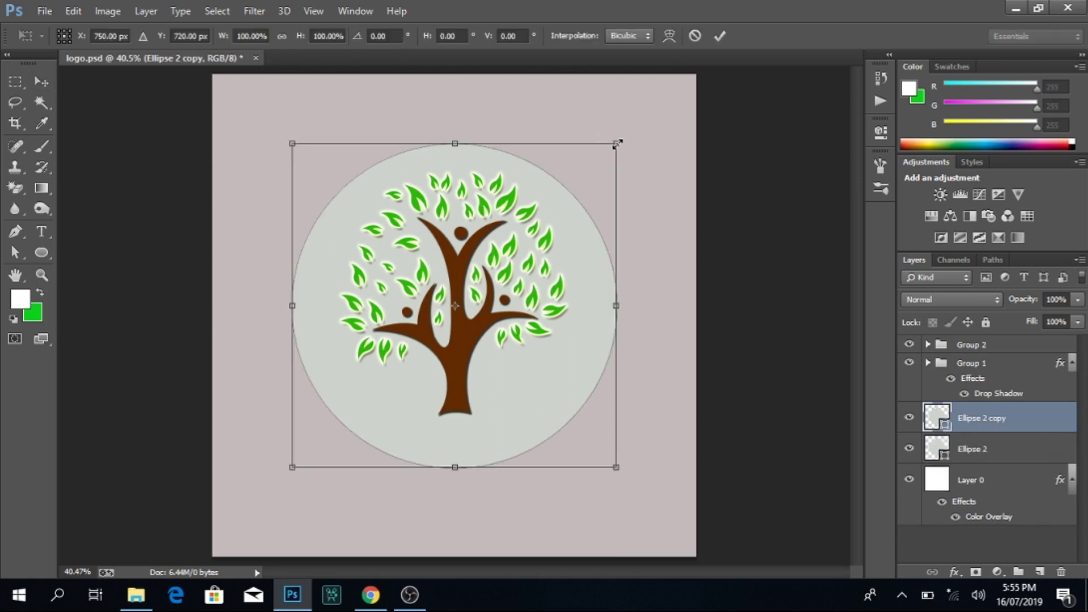
drag(617, 144, 609, 151)
key(Return)
click(933, 454)
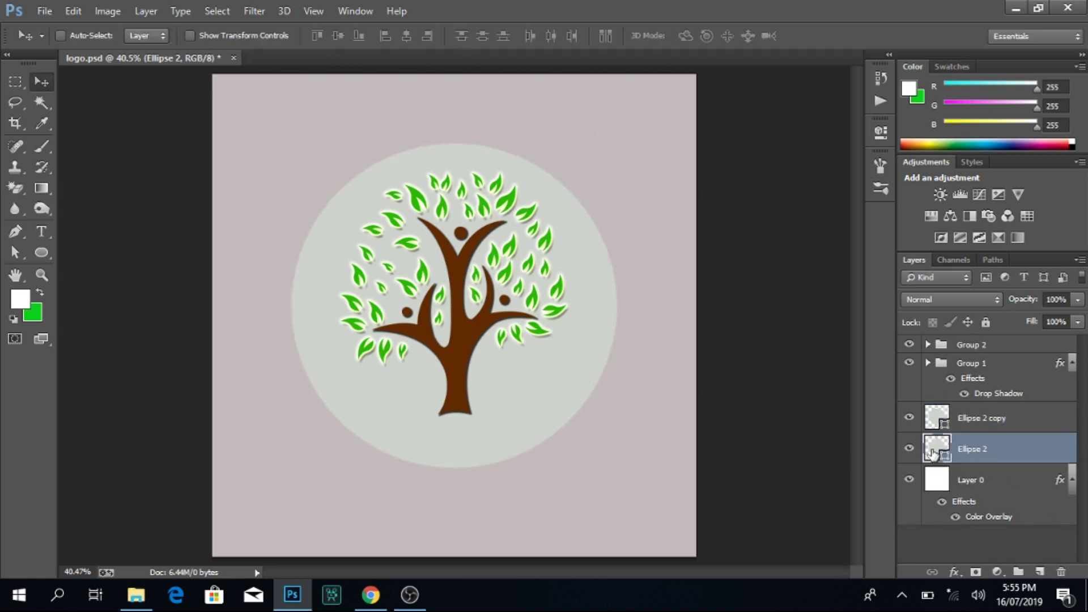
double_click(934, 451)
click(505, 251)
key(Return)
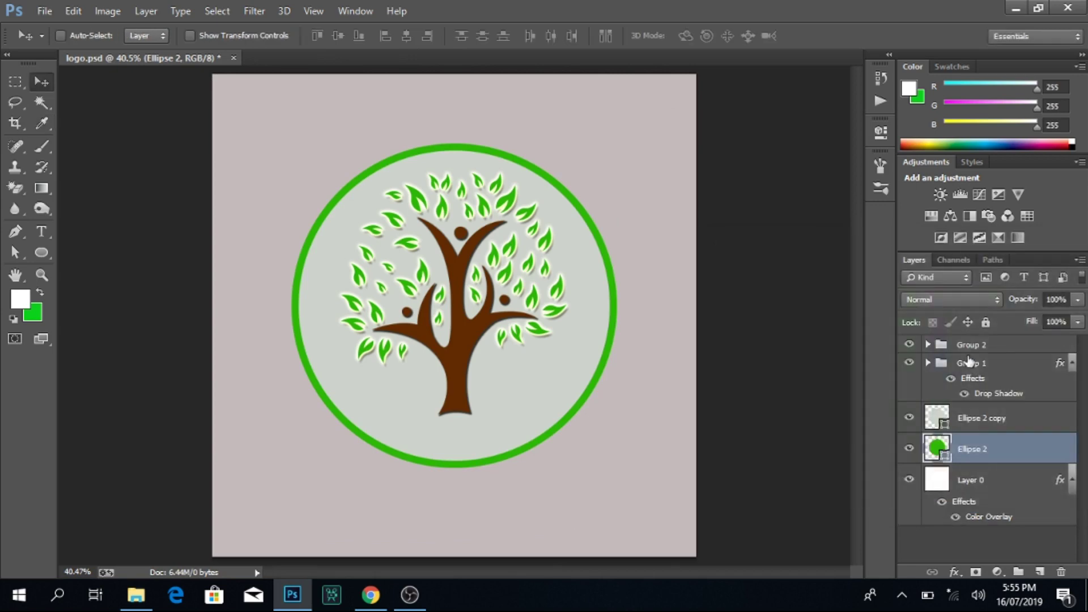
shift+click(937, 422)
key(ctrl+g)
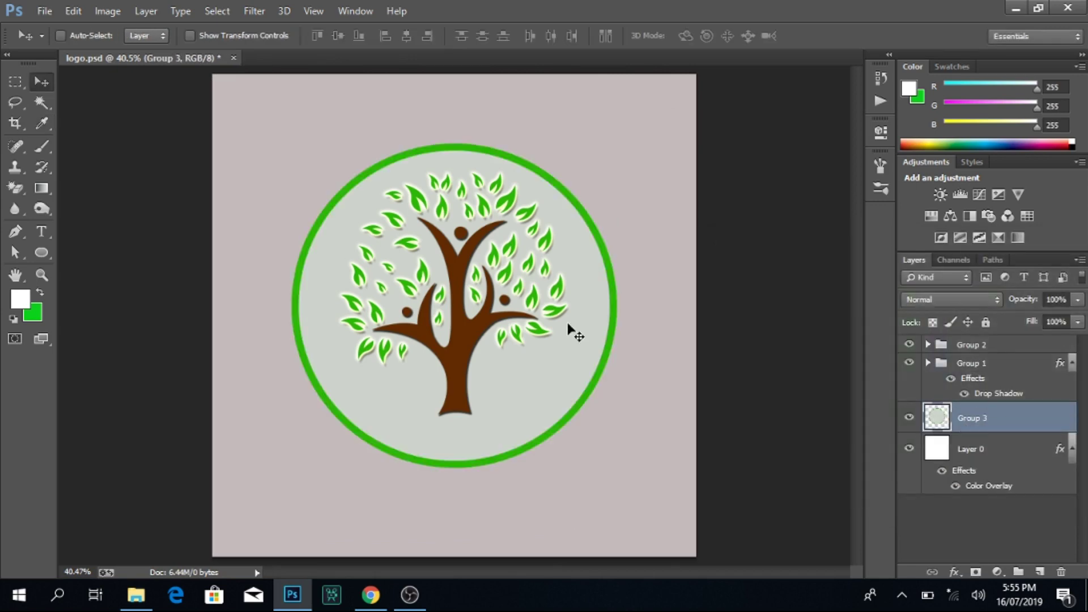
Step: Magic Wand-select the inner grey disc and delete it, leaving a green ring
key(w)
click(583, 364)
key(Delete)
key(ctrl+d)
key(v)
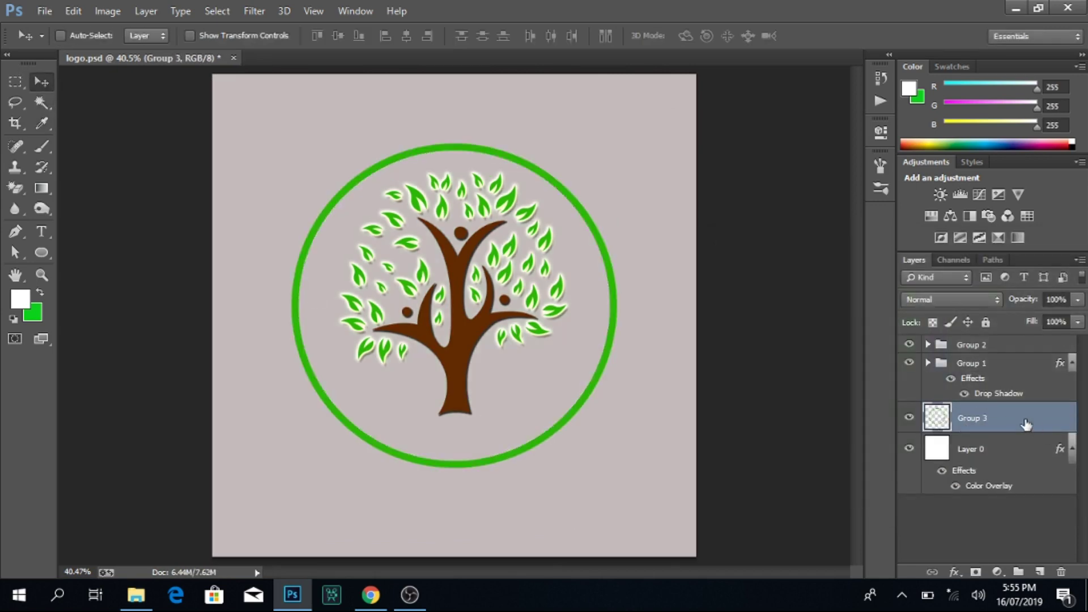
Step: Add a gradient overlay effect to the ring group
double_click(1029, 425)
click(634, 373)
click(850, 255)
Step: Set the ring's gradient from dark green to light leaf green #41bf1d
mouse_move(603, 257)
mouse_down()
mouse_move(660, 258)
mouse_move(967, 176)
mouse_up()
double_click(718, 442)
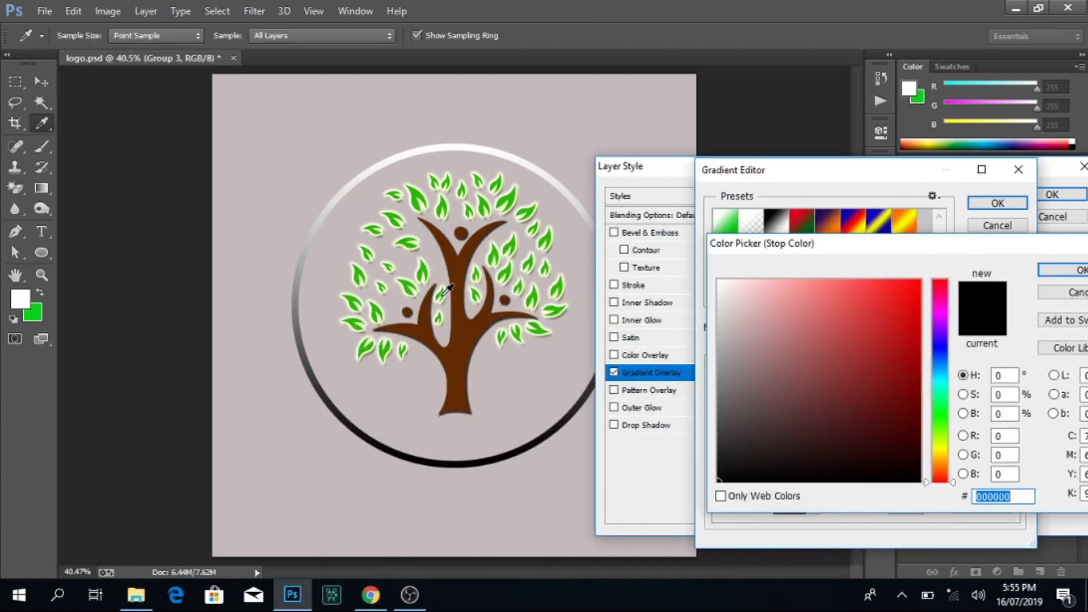
click(443, 294)
drag(916, 352, 916, 362)
click(1070, 270)
double_click(1013, 442)
click(512, 238)
click(1070, 270)
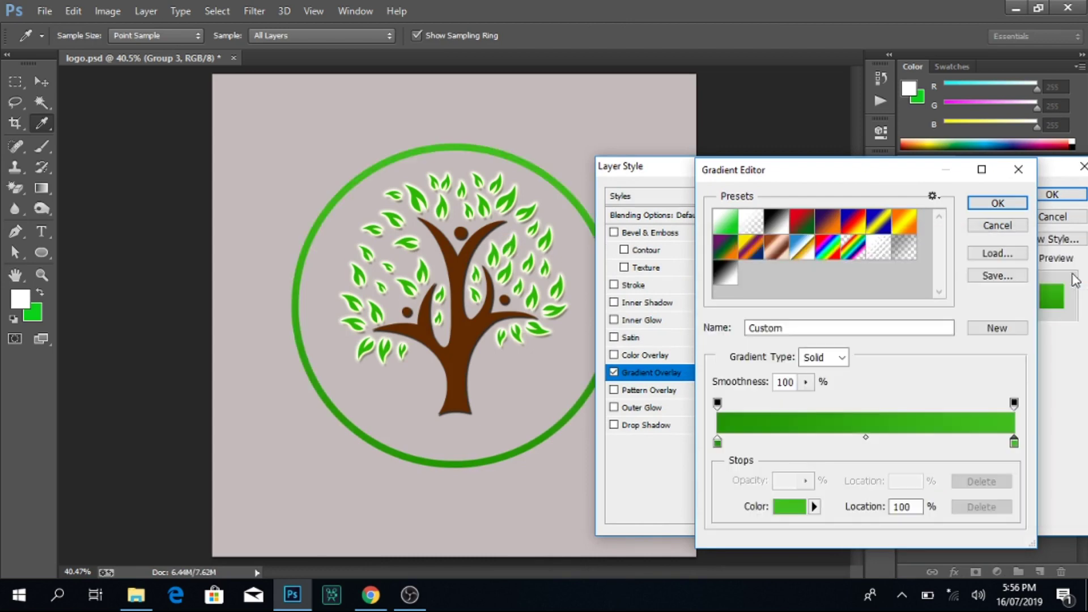
double_click(717, 442)
drag(915, 365, 907, 406)
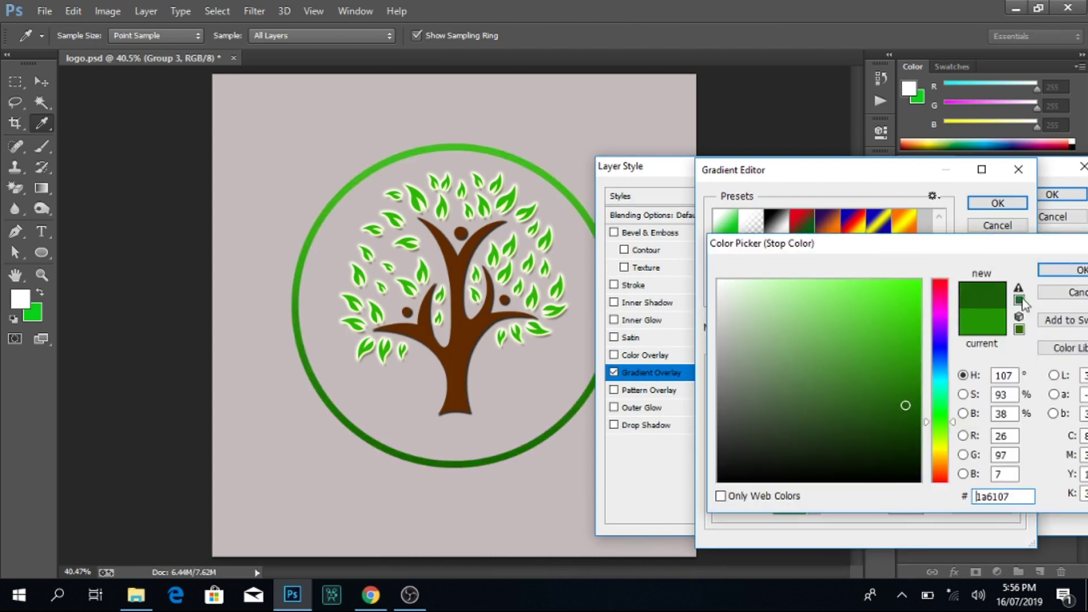
click(1070, 271)
click(998, 202)
Step: Add a drop shadow and an outer glow (spread 12, size 5) to the ring
click(613, 425)
click(613, 407)
click(645, 408)
mouse_move(810, 335)
mouse_down()
mouse_move(821, 336)
mouse_move(814, 355)
mouse_up()
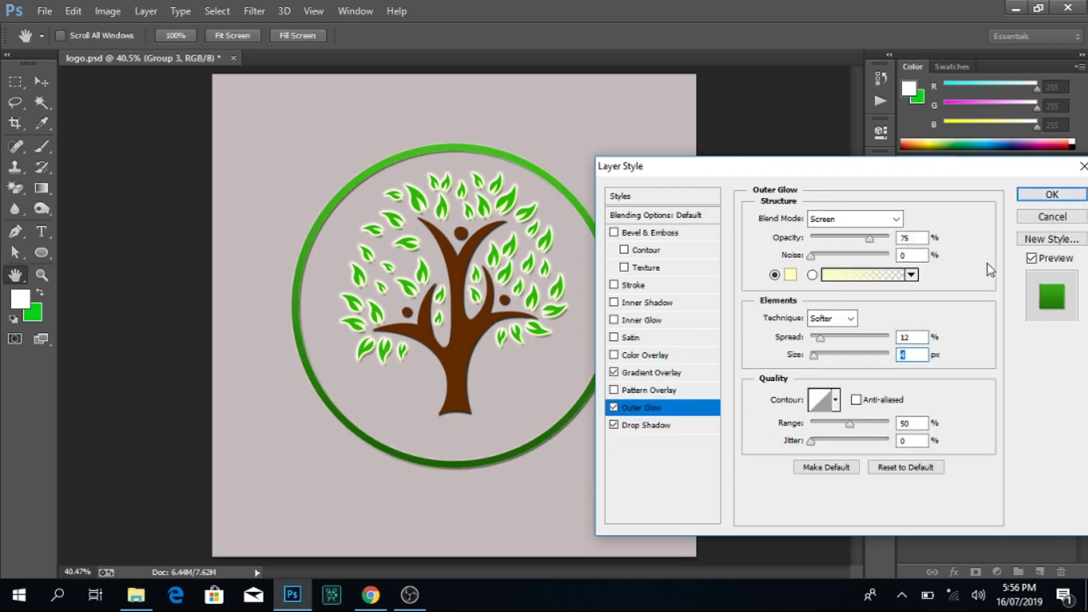
drag(878, 172, 870, 171)
key(Return)
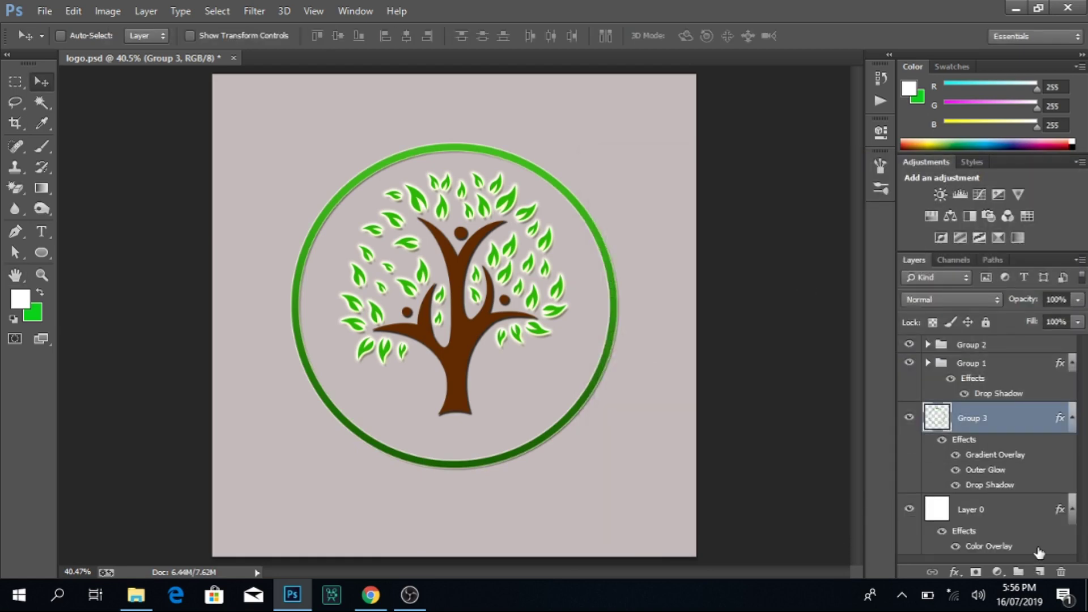
click(997, 508)
right_click(41, 252)
Step: Draw a full-canvas rectangle filled with light taupe grey c7c0c0
click(91, 250)
drag(212, 73, 698, 558)
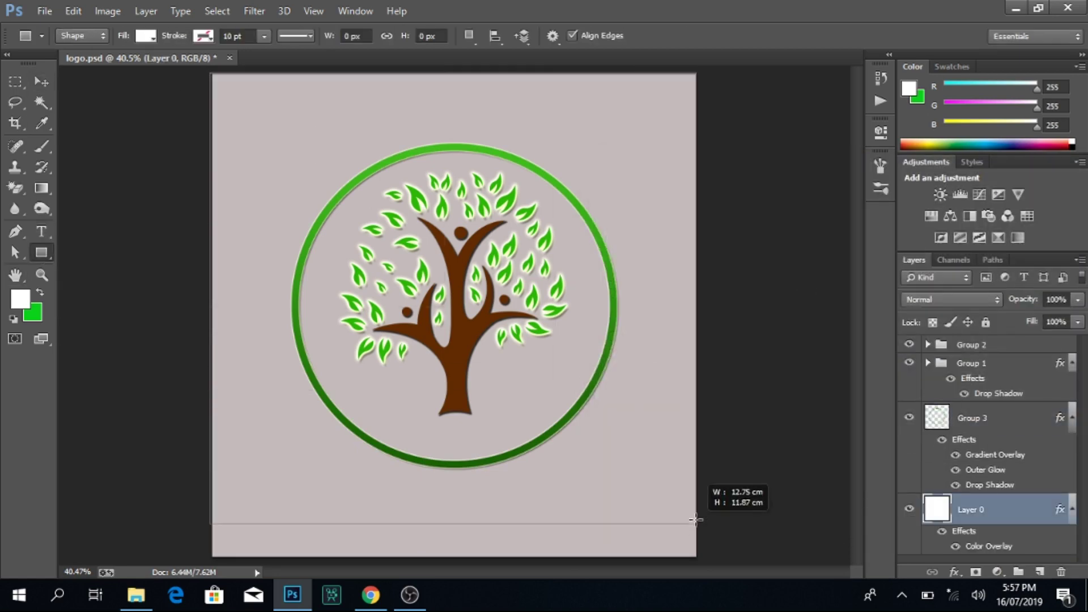
click(941, 506)
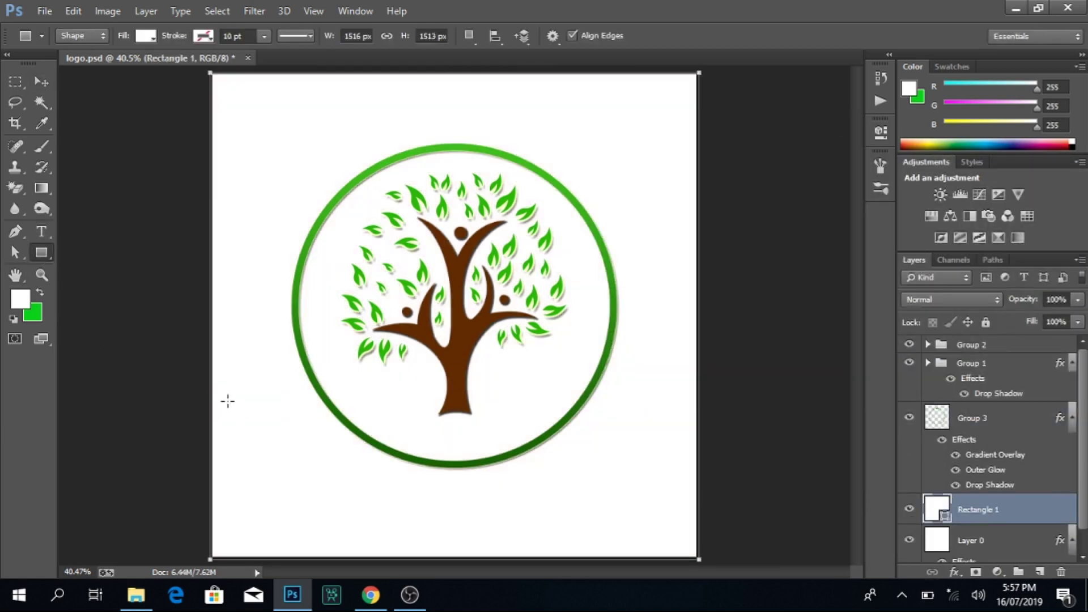
double_click(931, 513)
drag(722, 309, 724, 324)
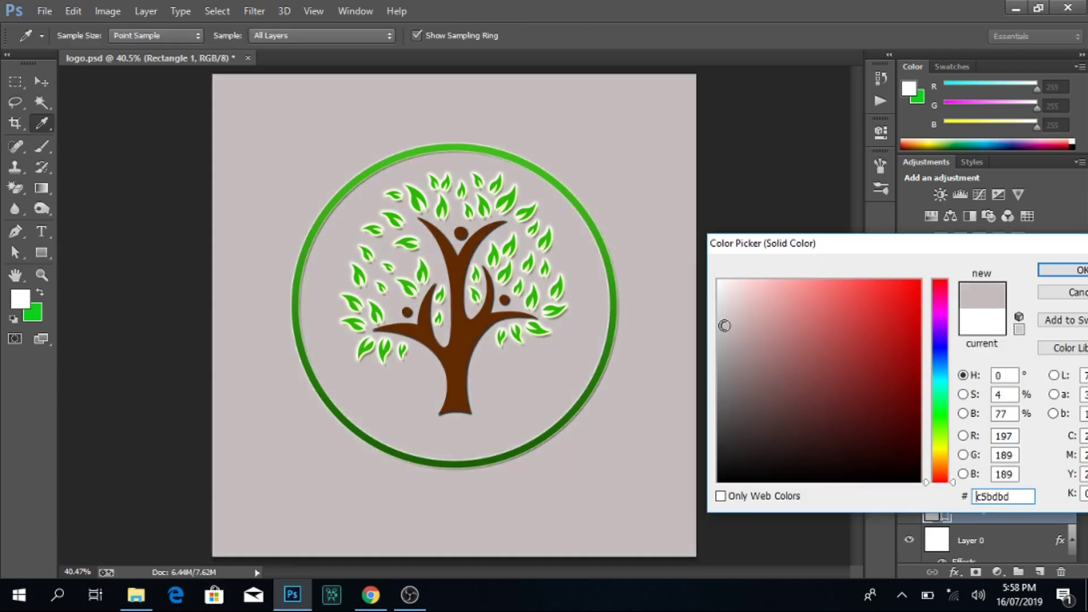
click(1062, 270)
Step: Apply Add Noise at 11.86% to the rectangle and check the background layer's styles
click(255, 11)
click(510, 214)
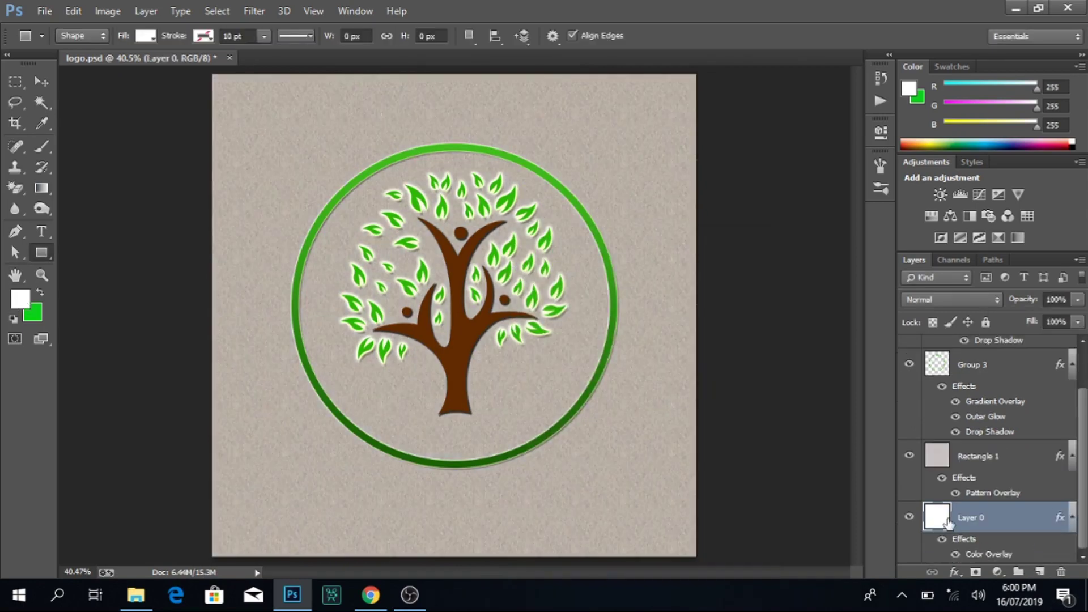
double_click(948, 522)
key(Escape)
key(v)
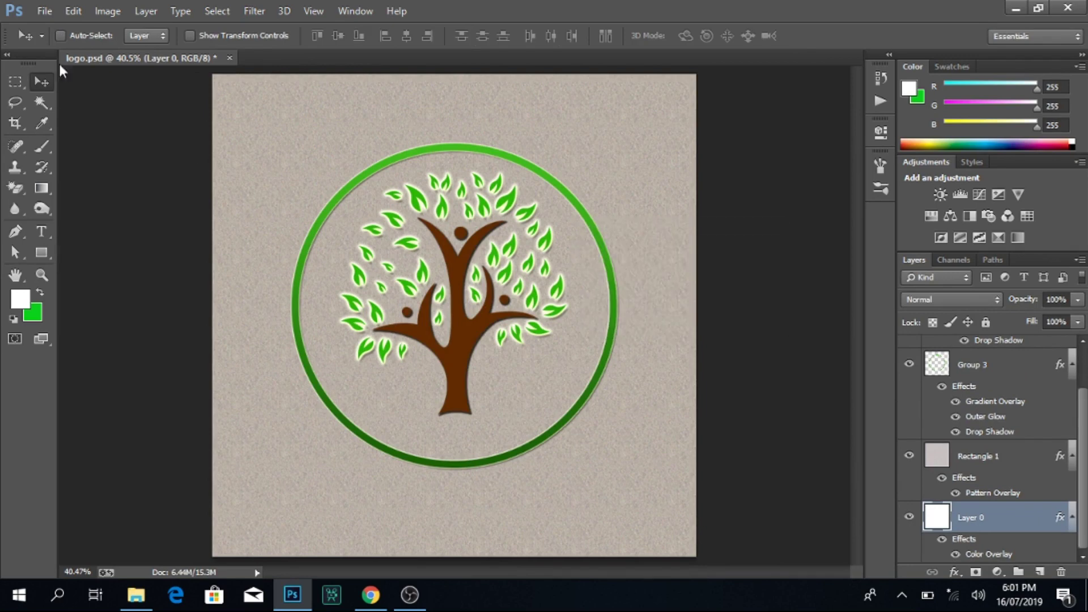
Step: Delete the section of the green ring below the tree, leaving an arc
click(431, 155)
key(m)
mouse_move(274, 527)
mouse_down()
mouse_move(666, 442)
mouse_move(687, 416)
mouse_up()
key(Delete)
key(v)
key(ctrl+d)
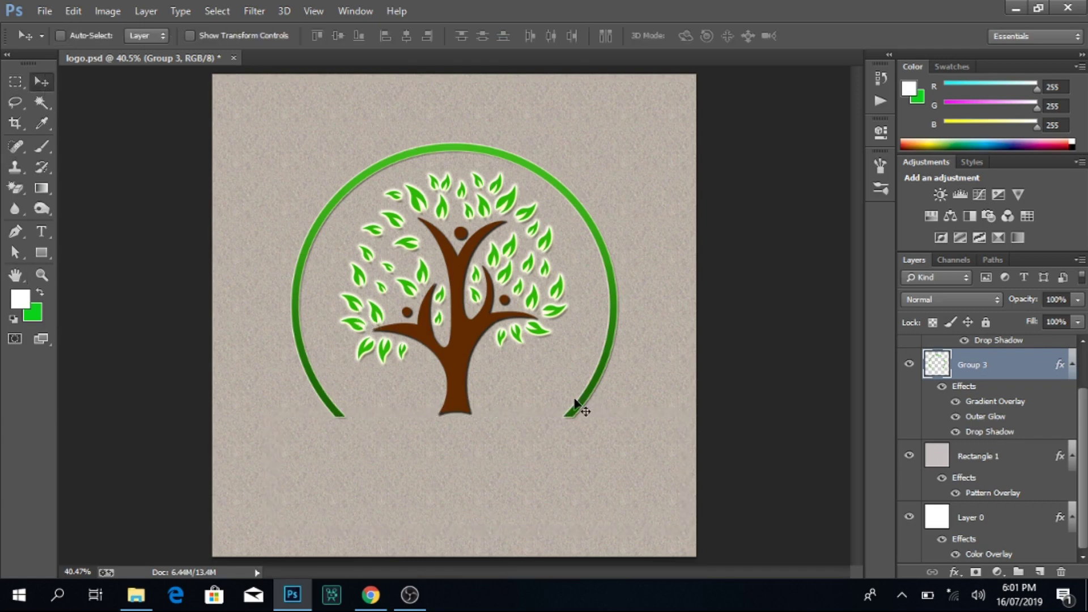
Step: Add 'AGRICULTURE' text beneath the tree, enlarging it and centring it under the trunk
click(40, 231)
click(361, 459)
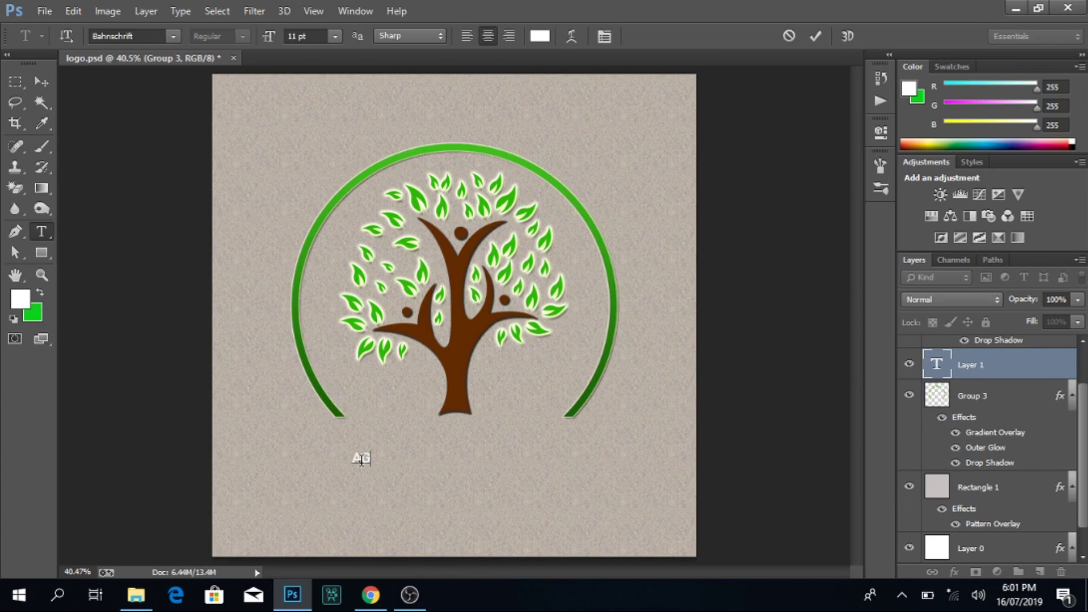
text(RICULTURE)
key(ctrl+Return)
key(ctrl+t)
drag(408, 463, 469, 479)
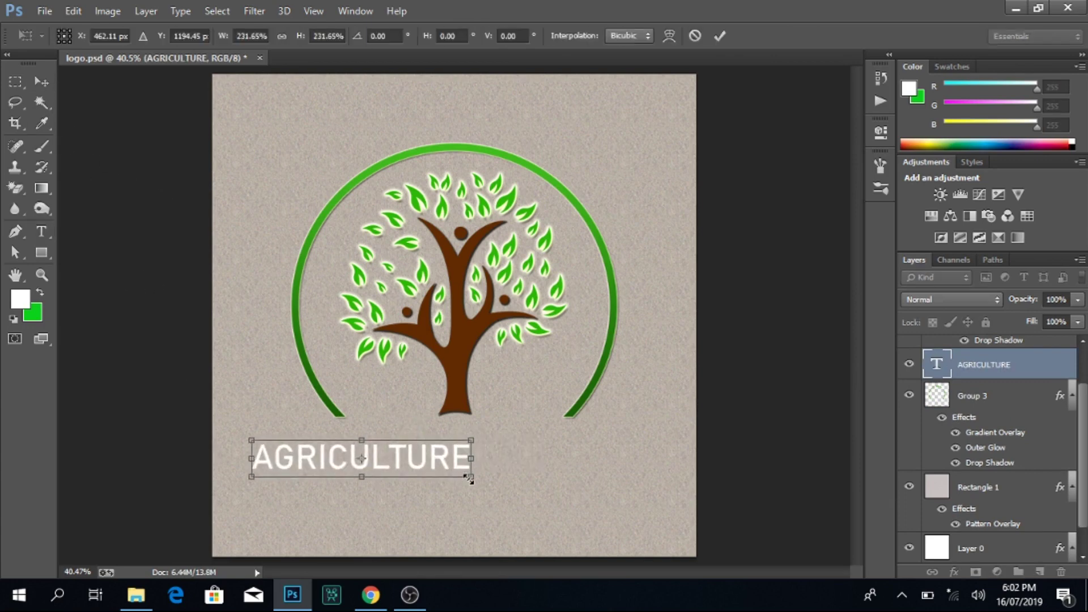
key(Return)
drag(333, 468, 425, 452)
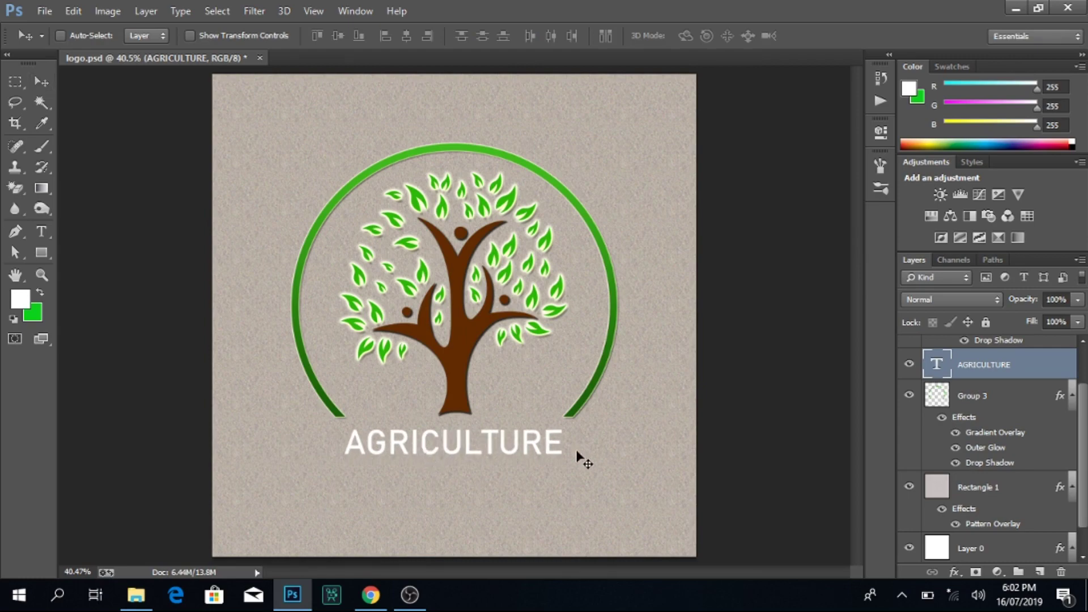
key(ctrl+t)
drag(564, 457, 591, 470)
key(Return)
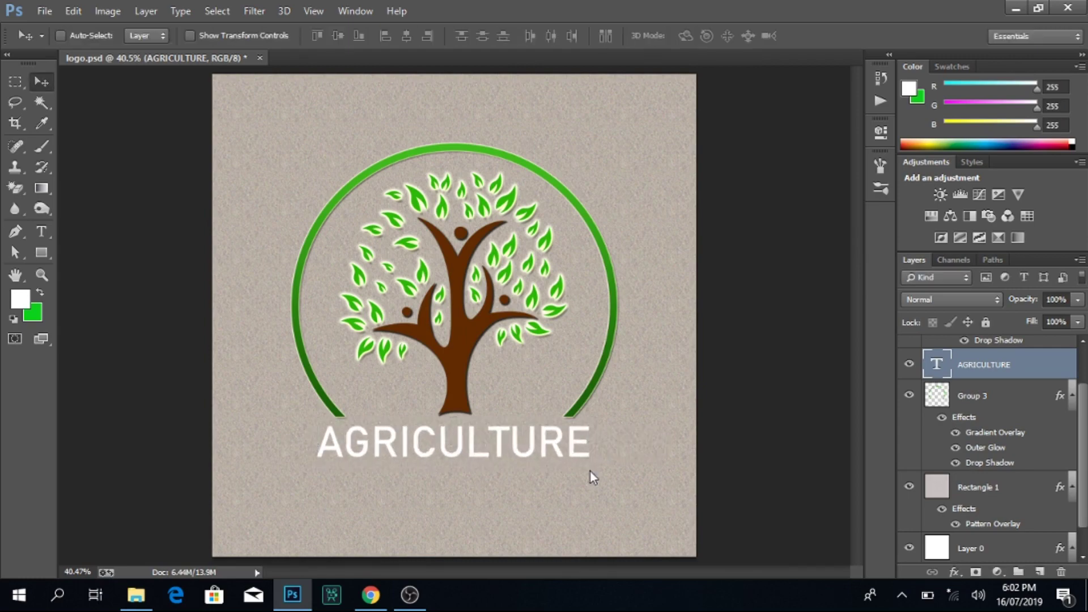
Step: Give AGRICULTURE a gradient overlay with two brown stops sampled from the tree trunk
double_click(1019, 368)
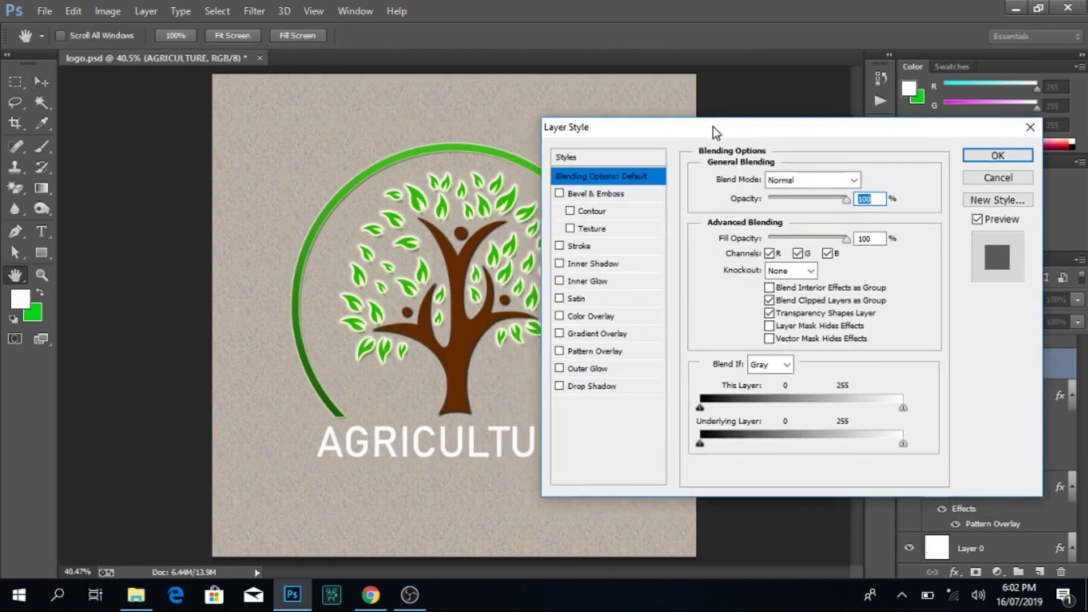
drag(715, 132, 728, 137)
click(612, 339)
click(793, 220)
double_click(1016, 443)
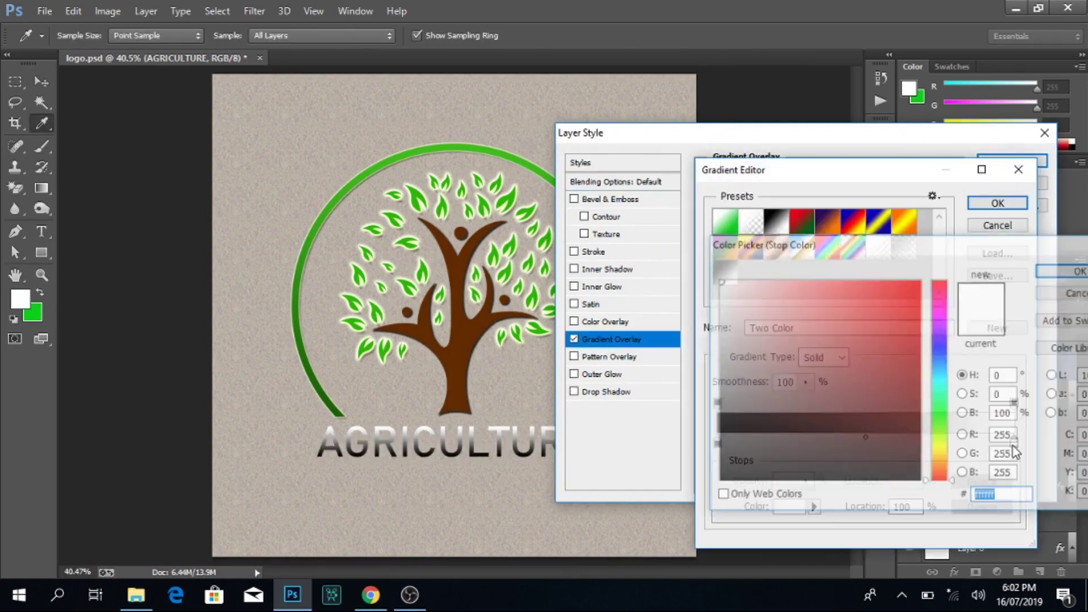
click(456, 355)
drag(911, 403, 915, 363)
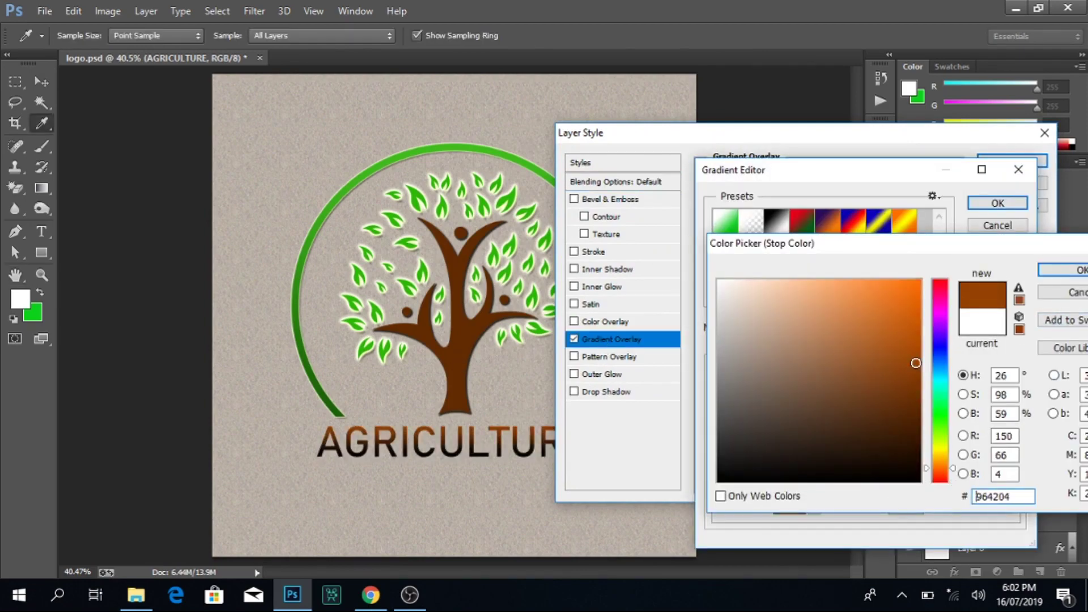
click(1081, 271)
double_click(720, 458)
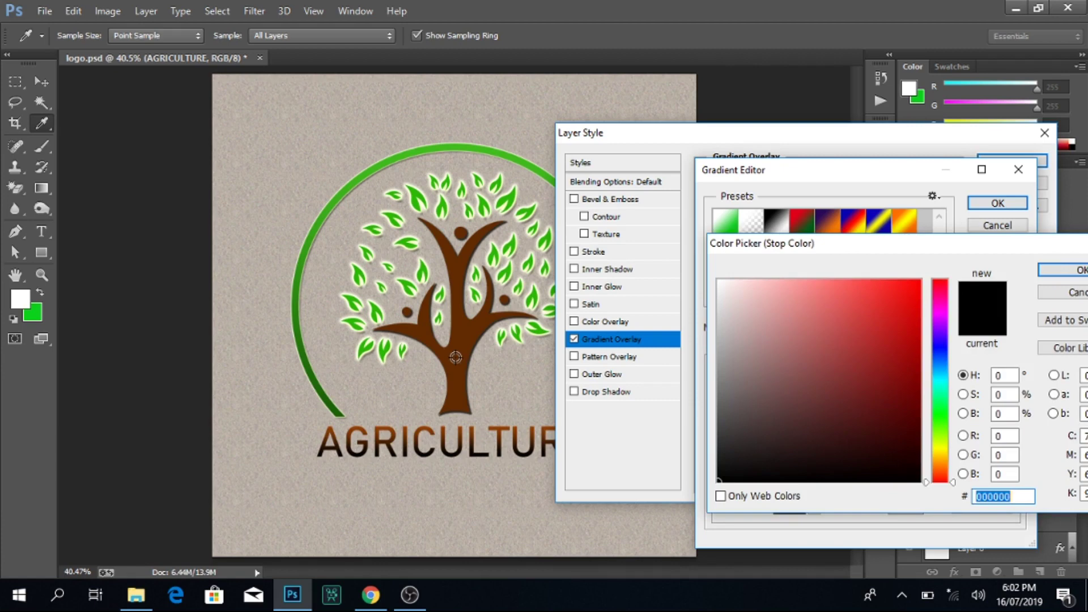
click(456, 357)
click(914, 413)
click(1065, 270)
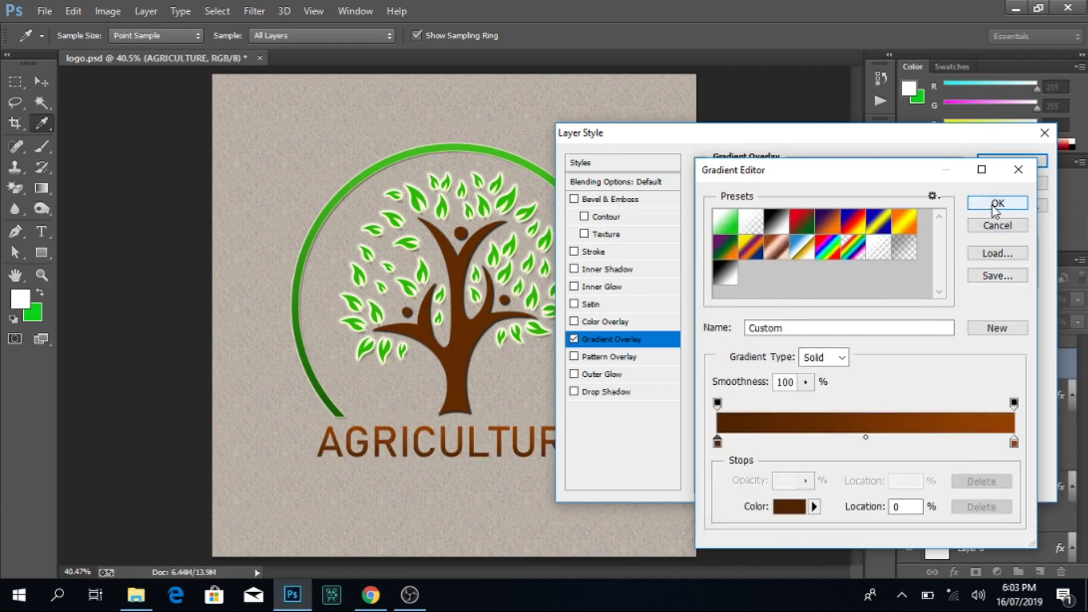
click(997, 203)
Step: Add a 13 px outer glow to AGRICULTURE and apply the styles
click(573, 375)
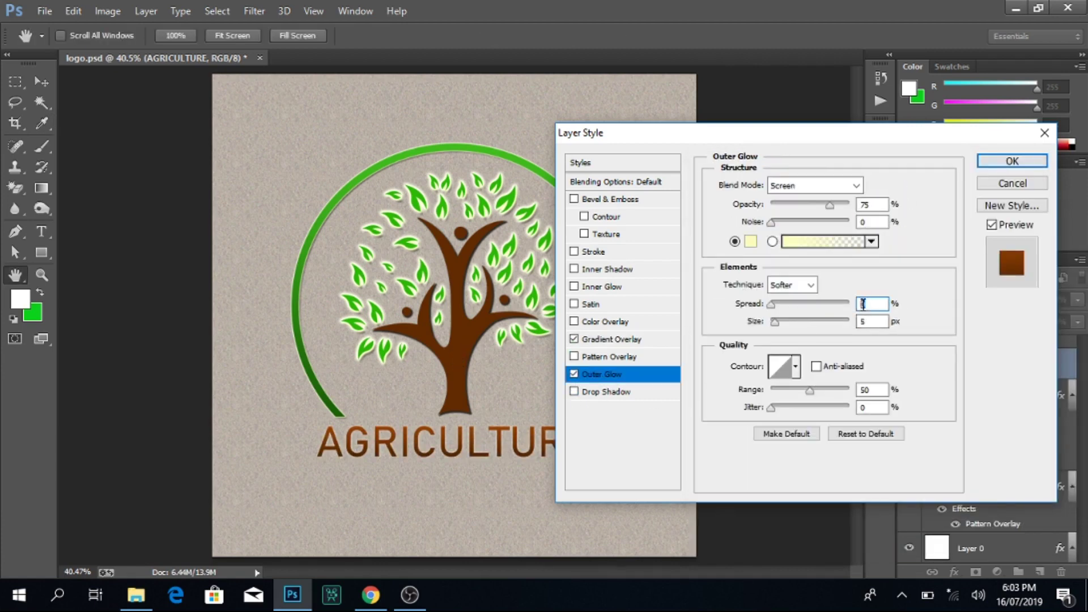
drag(781, 324, 771, 321)
text(3)
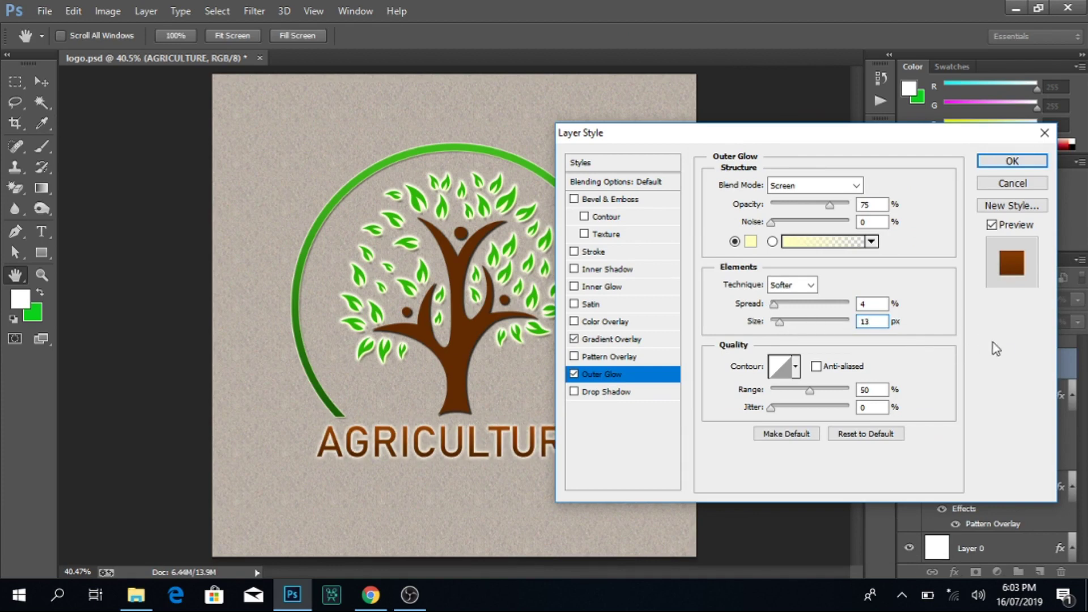
click(1012, 161)
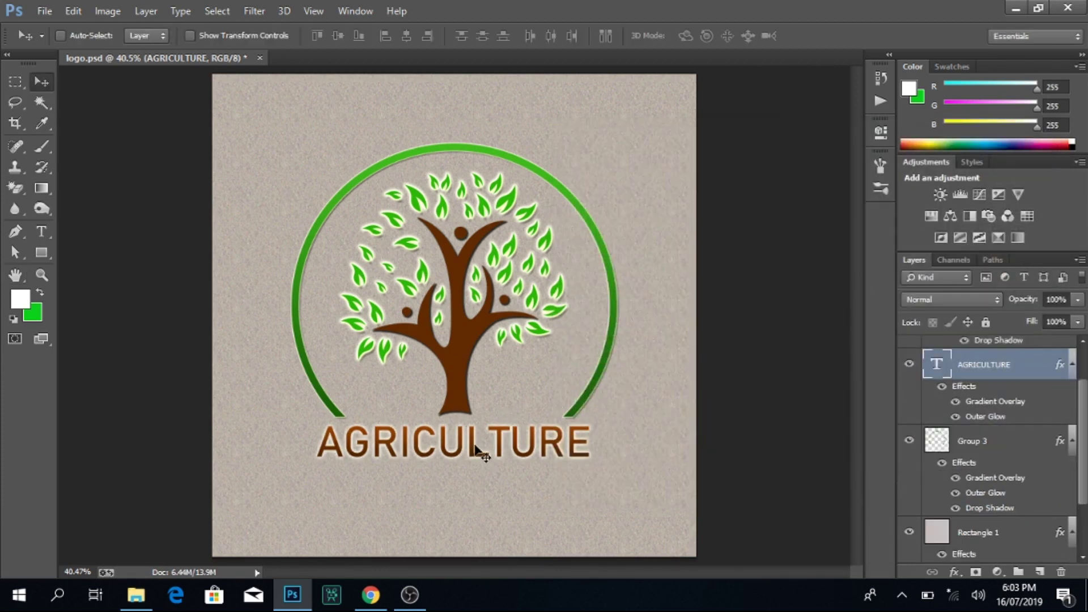
drag(460, 447, 460, 490)
Step: Shrink the AGRICULTURE copy and retype it as 'BEAUTIFUL'
key(ctrl+t)
drag(595, 481, 557, 483)
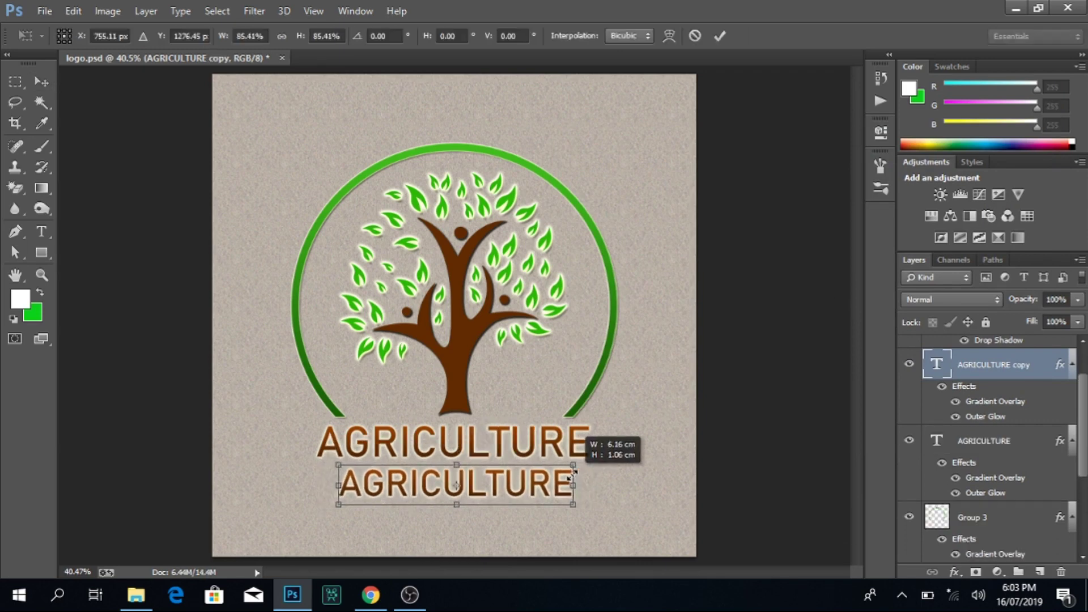
key(Return)
key(t)
click(547, 485)
key(BackSpace)
key(BackSpace)
key(BackSpace)
key(BackSpace)
key(BackSpace)
key(BackSpace)
text(BEAUTIFUL)
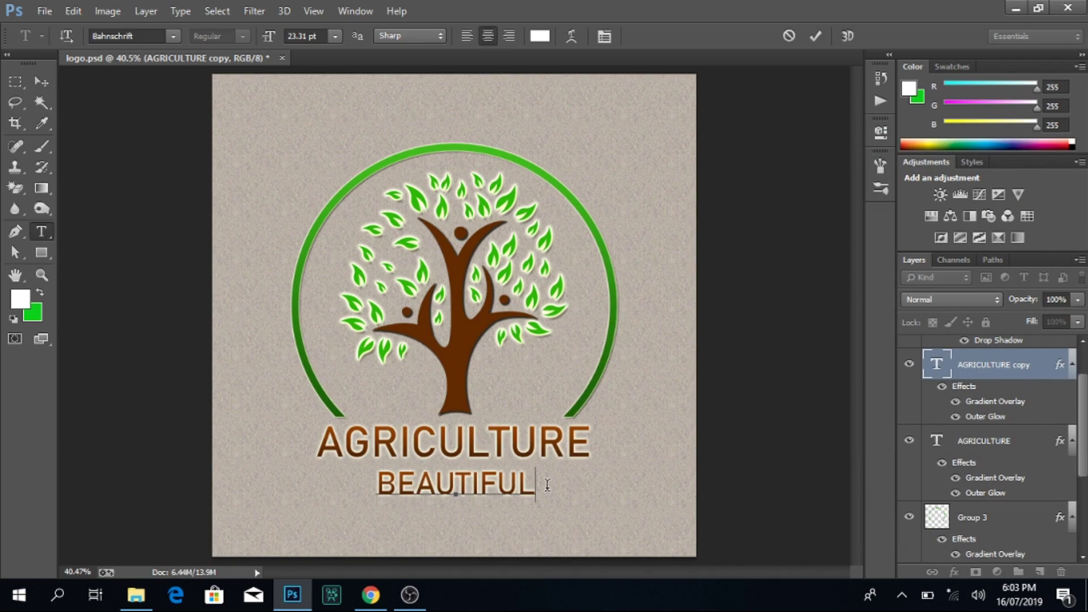
click(44, 86)
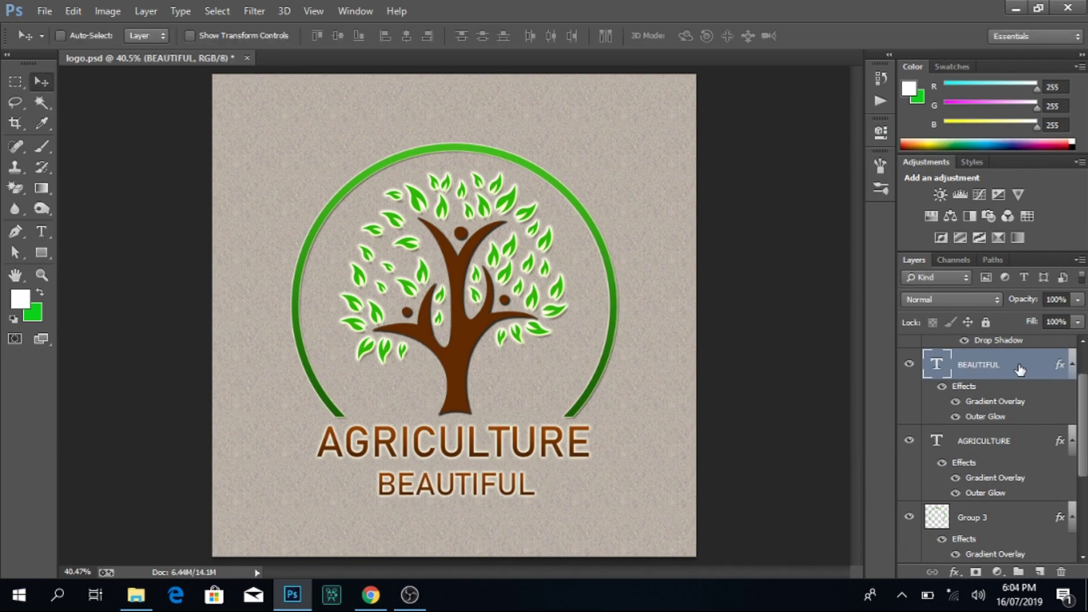
Step: Change BEAUTIFUL's gradient stops to leaf greens, then draw a short bar to its left
double_click(1020, 369)
click(609, 338)
click(815, 228)
double_click(718, 447)
click(318, 388)
click(1064, 270)
double_click(1020, 445)
click(430, 145)
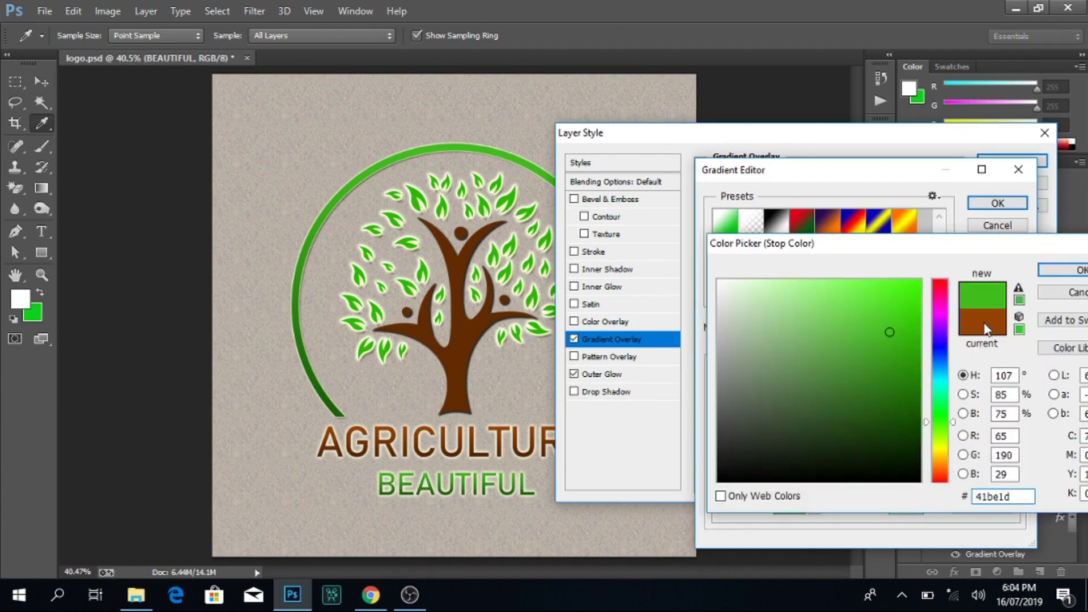
click(1063, 271)
click(997, 203)
click(1010, 161)
key(u)
drag(336, 480, 369, 485)
Step: Copy BEAUTIFUL's layer style and paste it onto the bar layer
key(v)
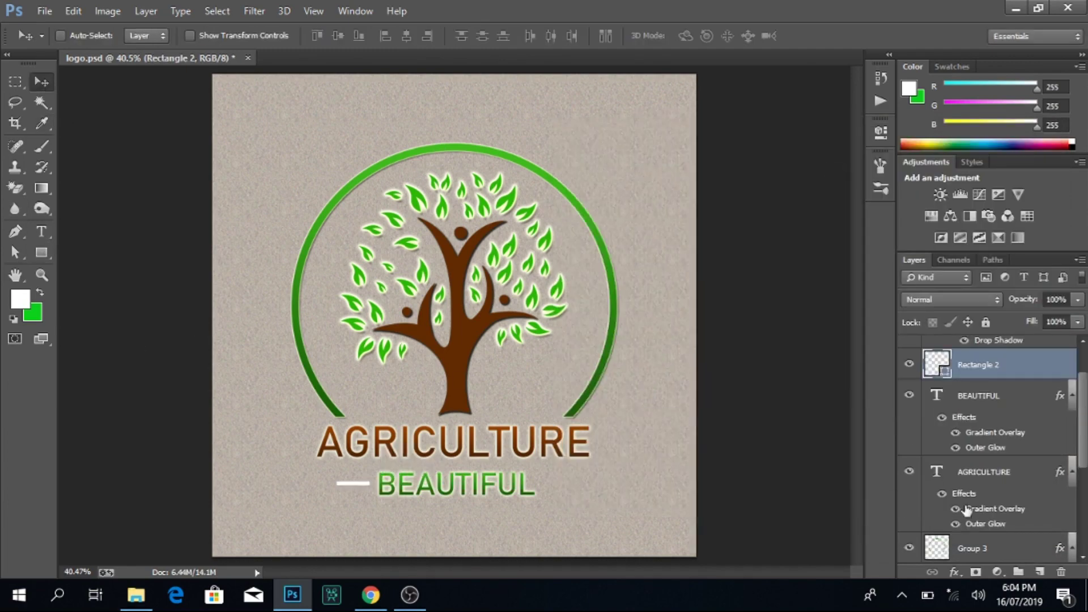
right_click(972, 424)
click(986, 309)
right_click(977, 364)
click(731, 418)
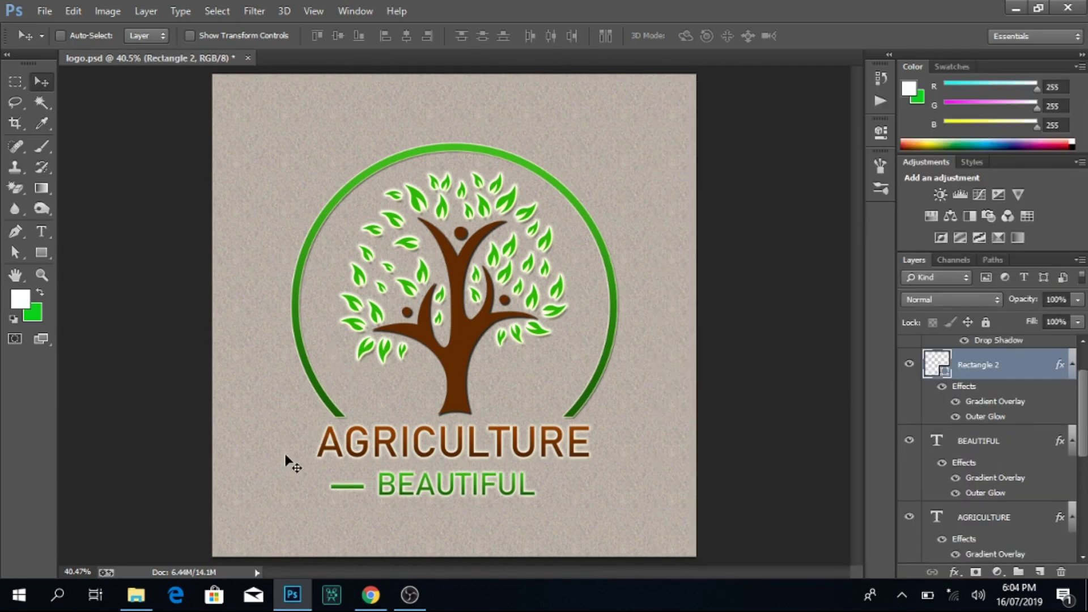
Step: Rasterize the bar layer and trim it into a green dash
key(ctrl+t)
key(Return)
key(z)
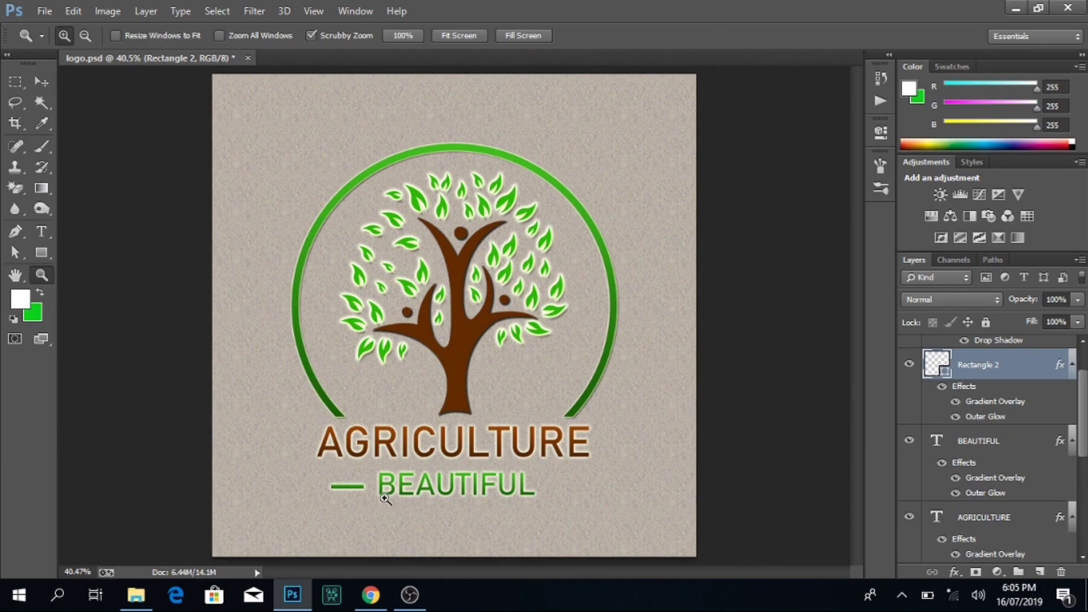
click(385, 499)
key(m)
drag(280, 481, 378, 500)
key(Delete)
click(547, 246)
right_click(997, 365)
click(709, 214)
key(ctrl+d)
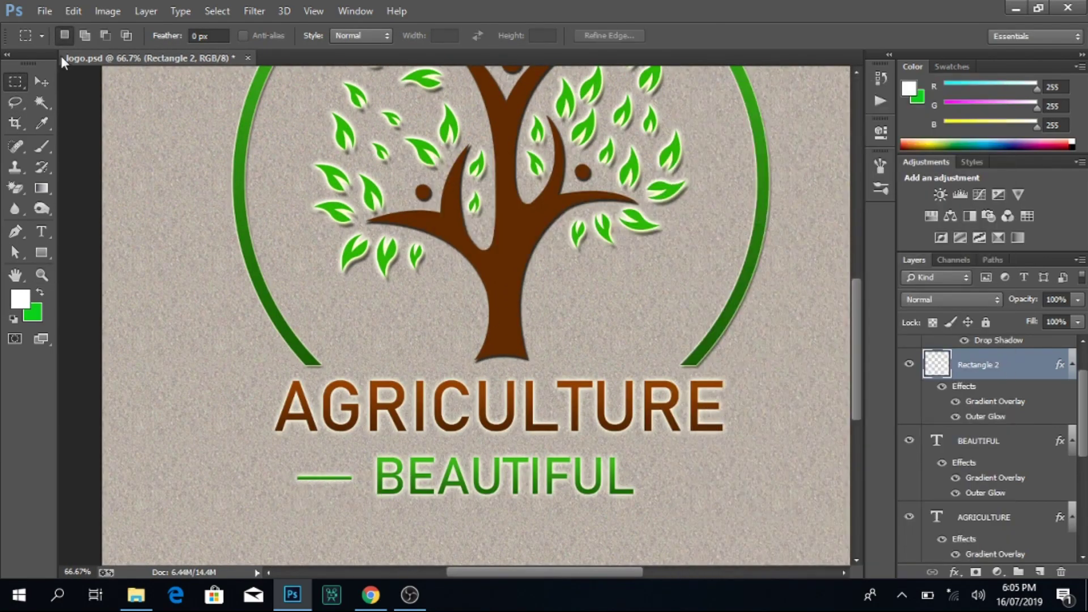
key(v)
Step: Copy the green dash to the right of BEAUTIFUL and zoom out to the whole logo
drag(453, 492, 687, 501)
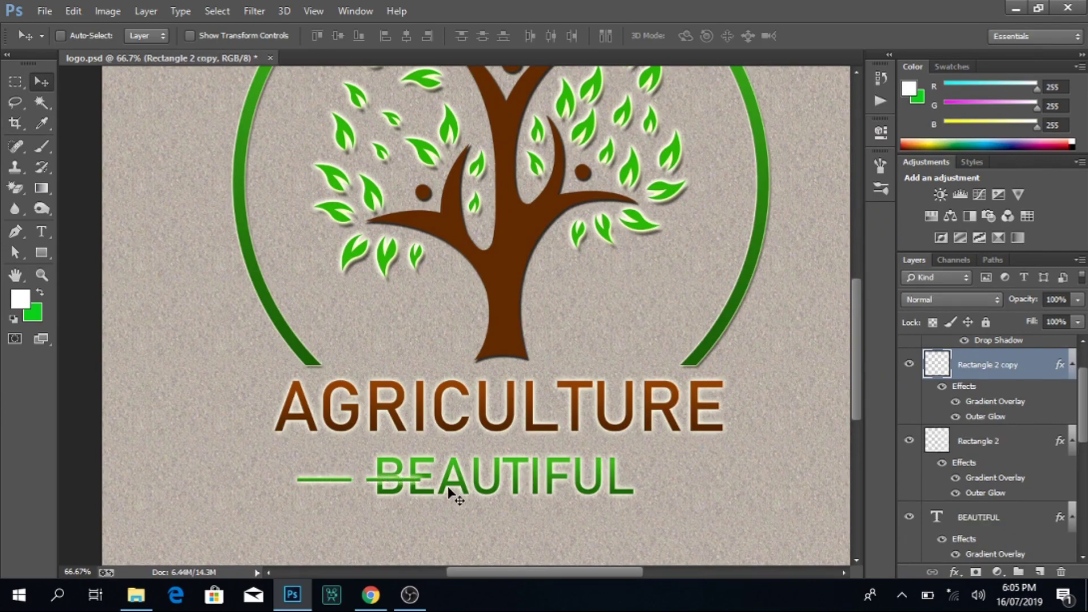
key(ctrl+0)
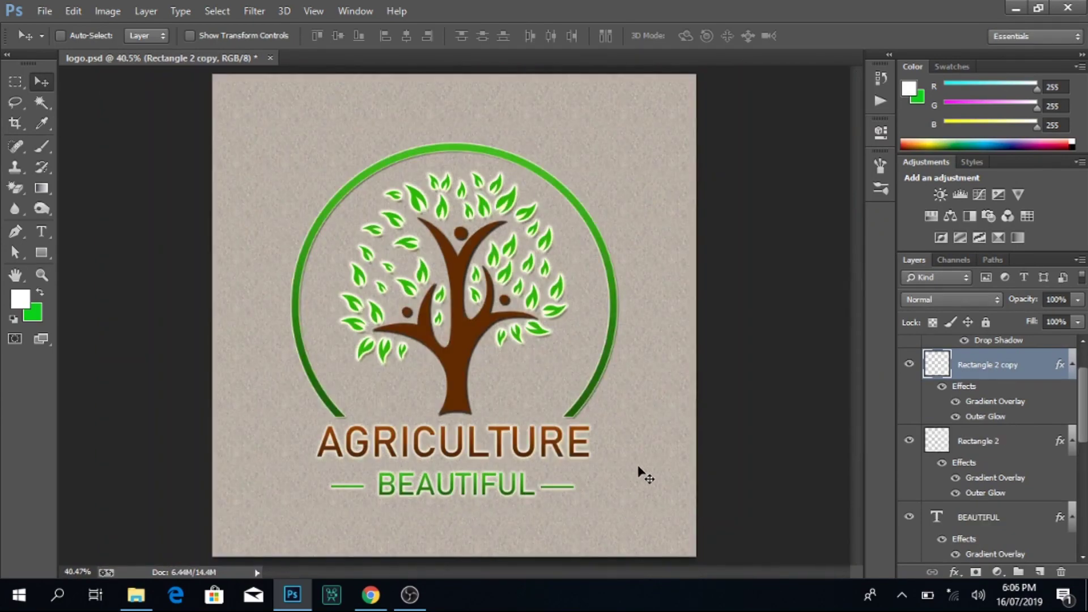
right_click(464, 360)
click(273, 222)
Step: Give the Group 1 tree artwork an outer glow in its layer style
click(463, 340)
click(928, 363)
double_click(1034, 369)
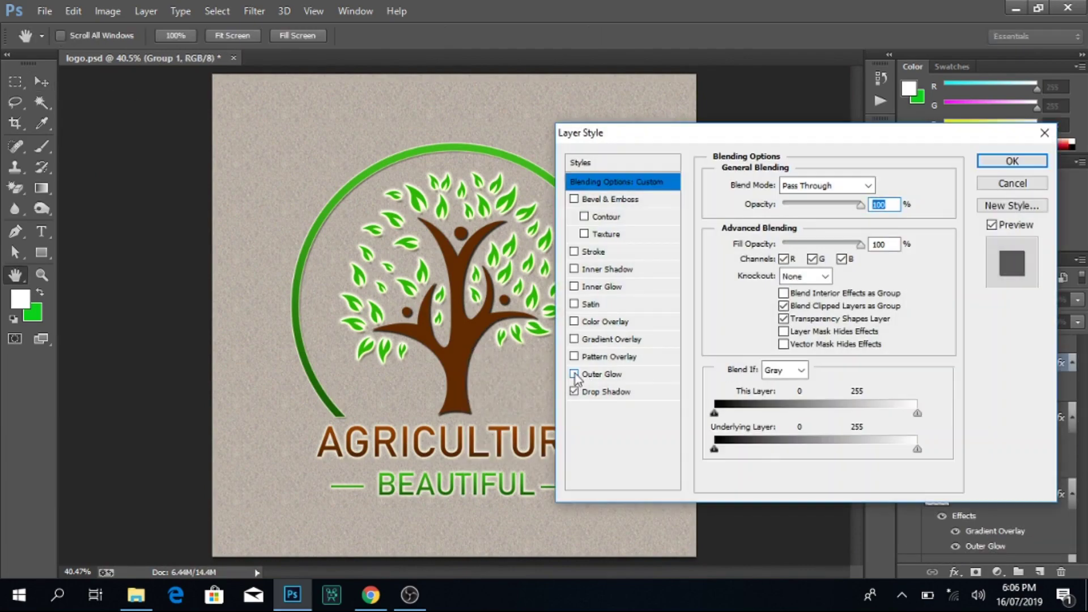
click(595, 371)
click(1000, 186)
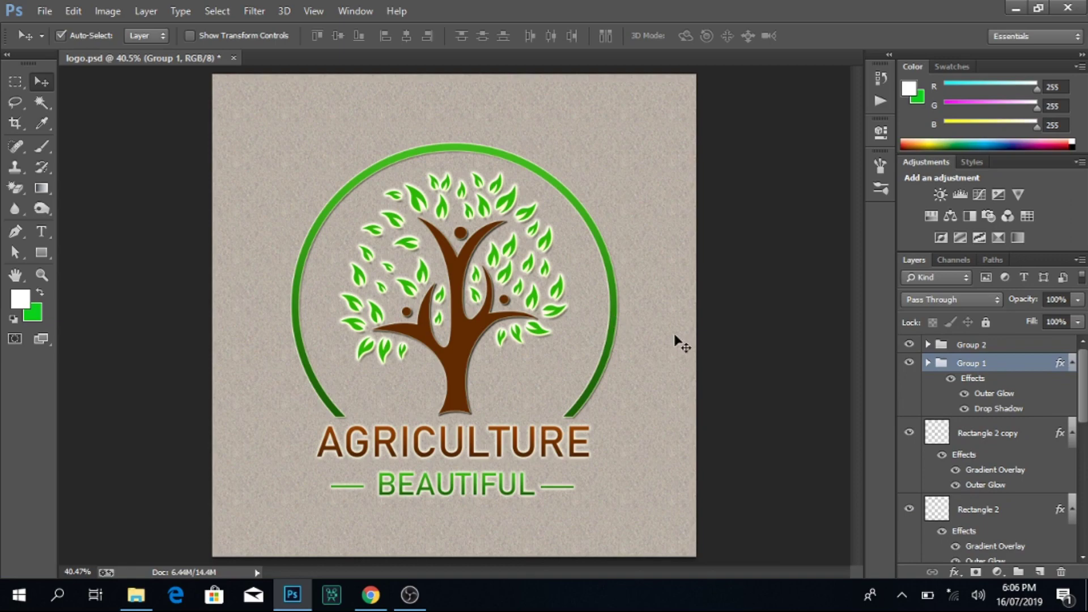